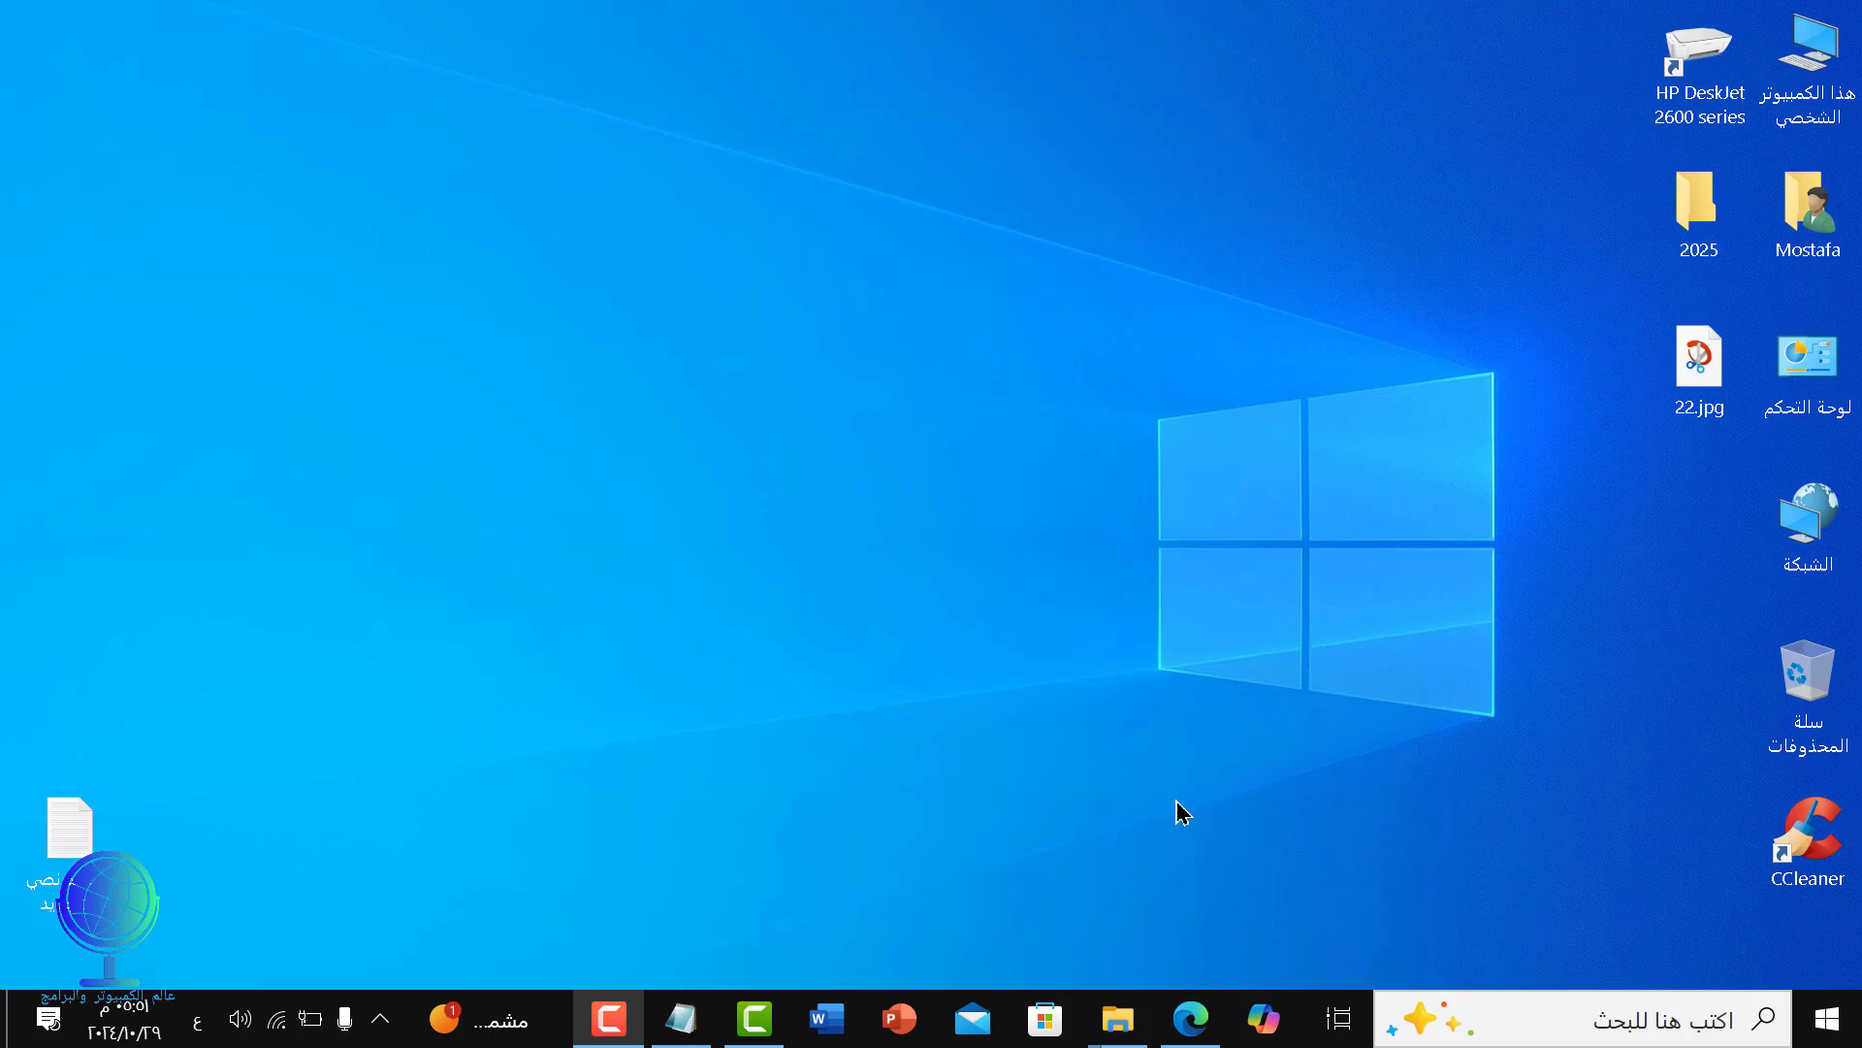
- Switch to Edge, search Google for "Auslogics Duplicate" and open the Auslogics result "Duplicate File Finder for Windows"
click(1191, 1019)
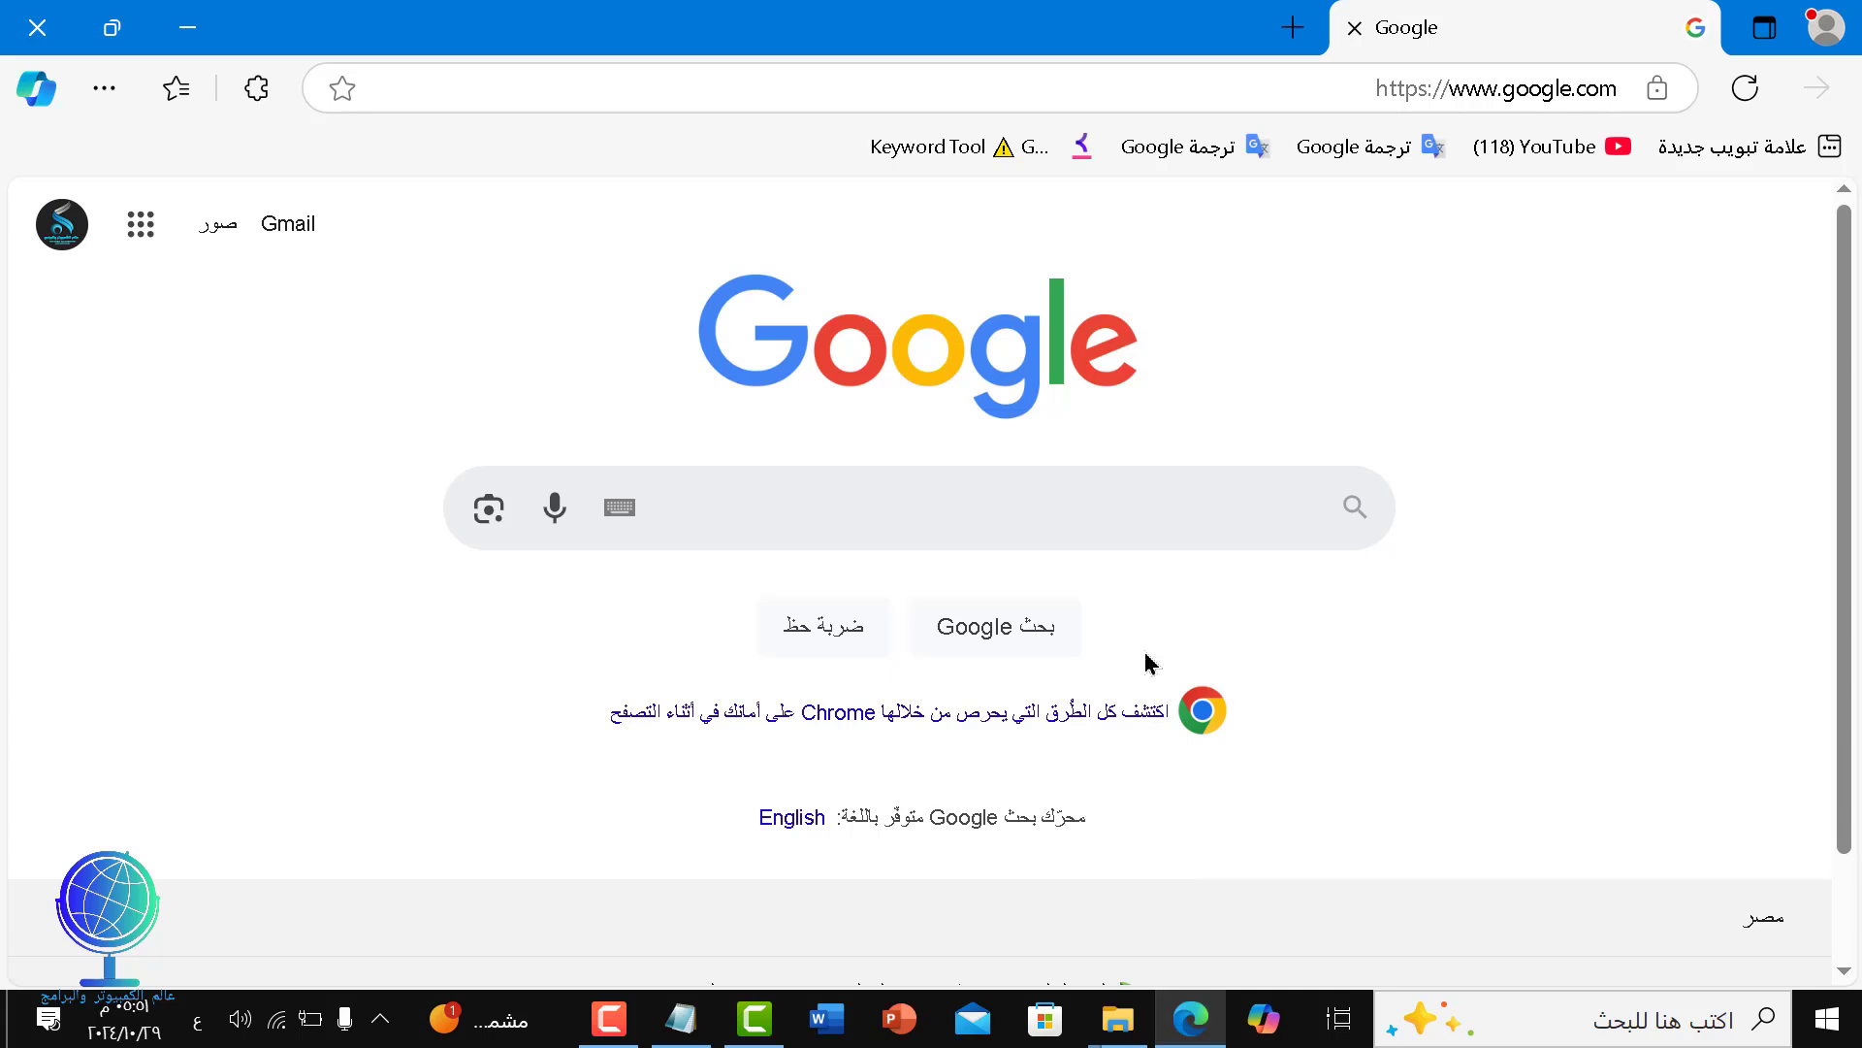
right_click(1140, 512)
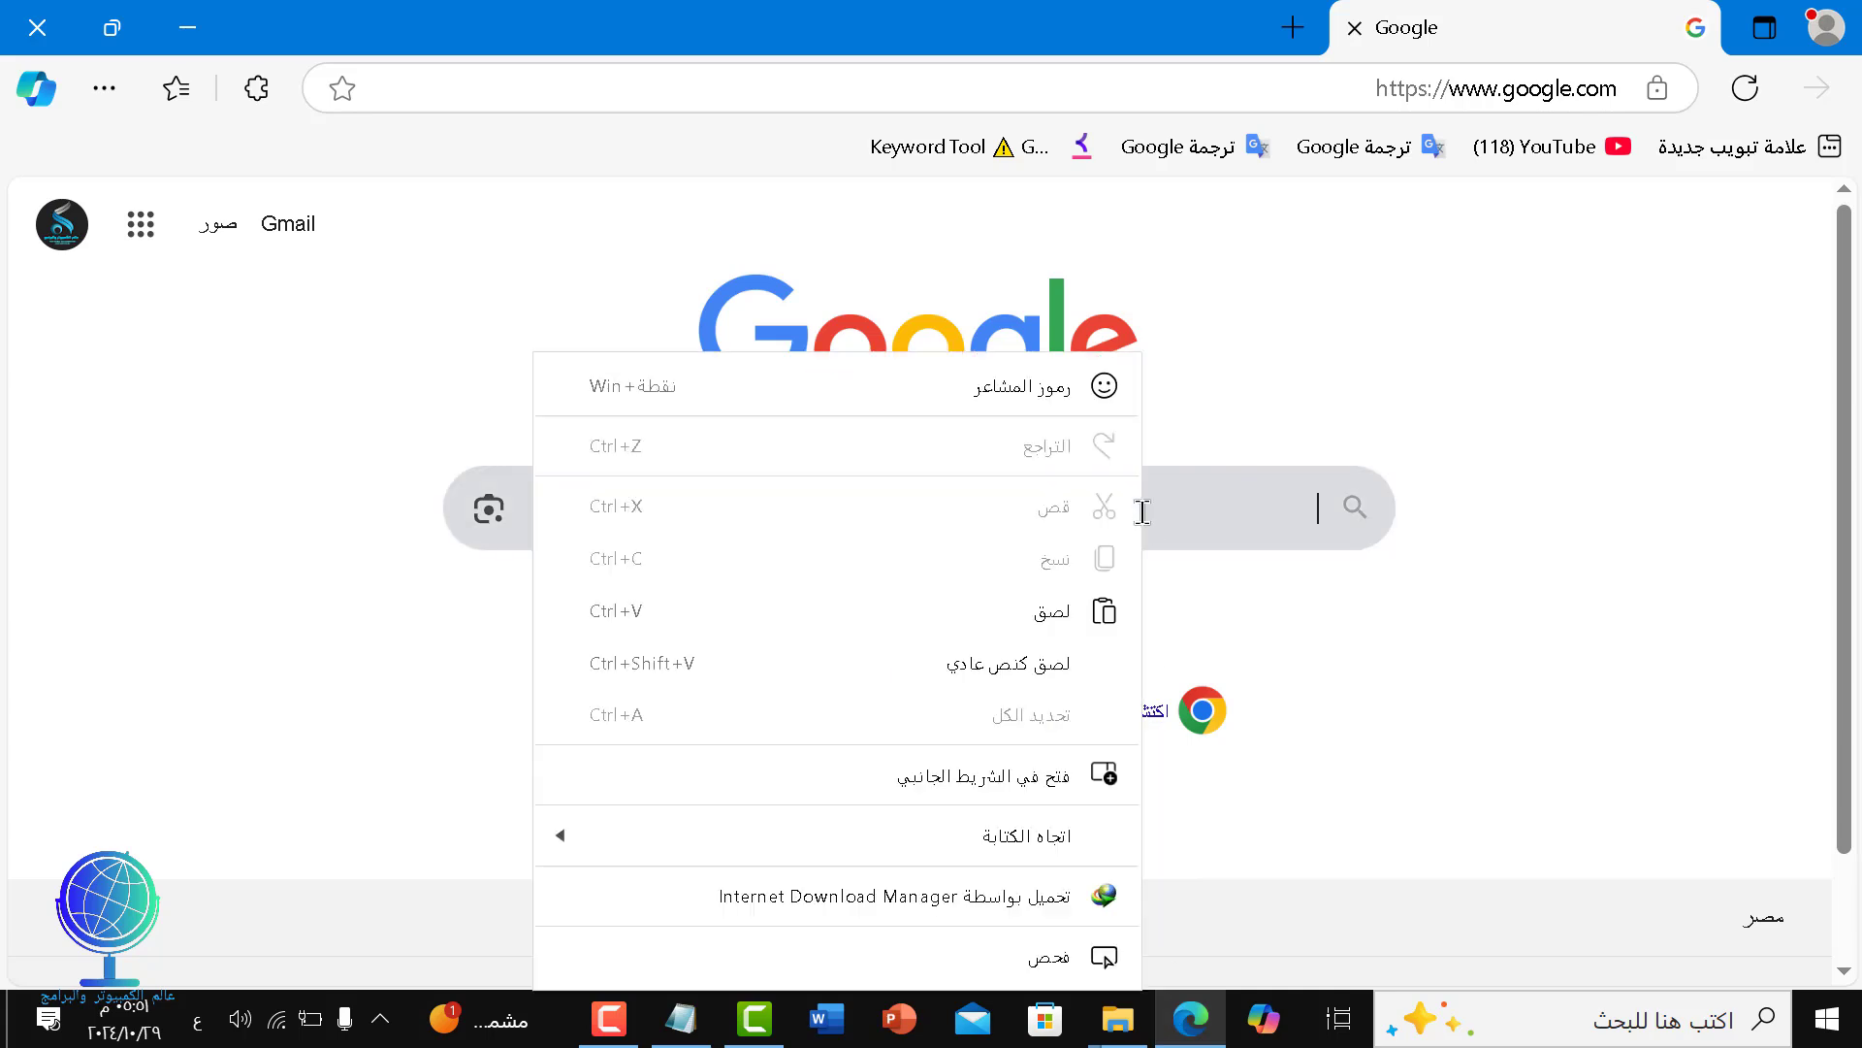
click(1060, 611)
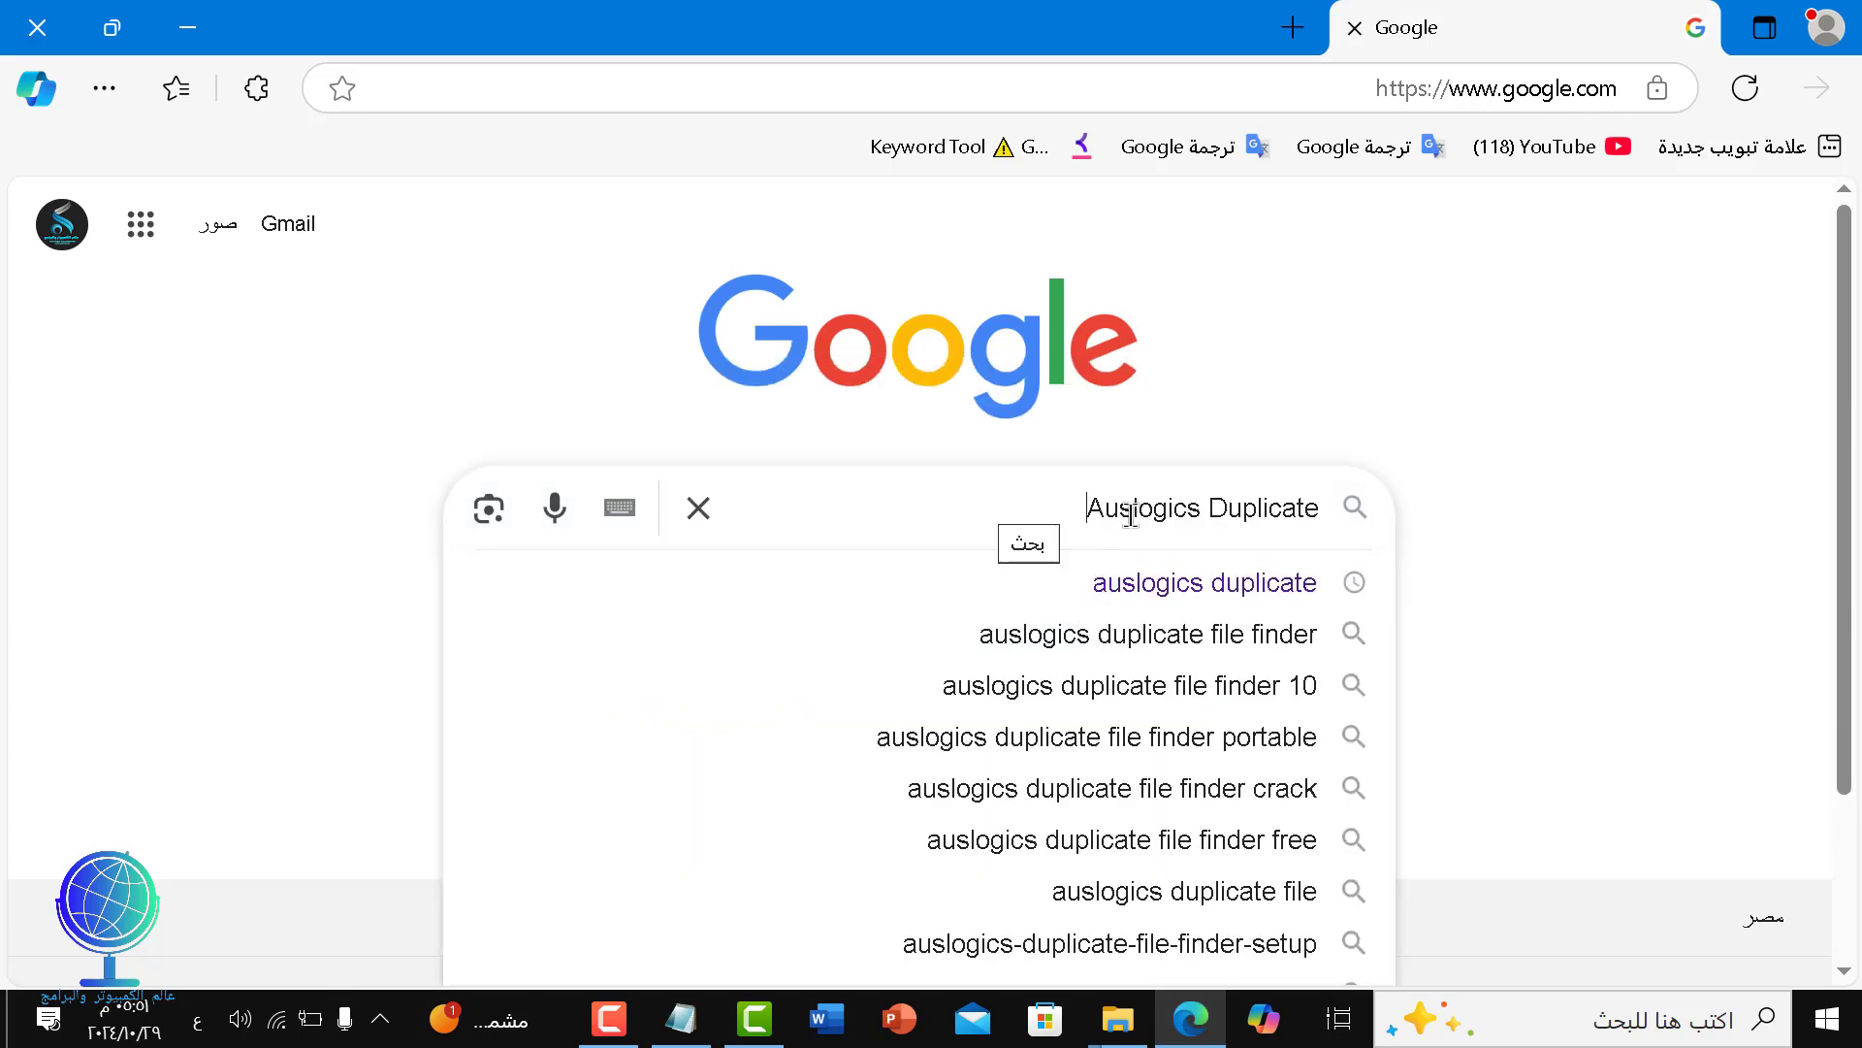
click(1068, 506)
key(Return)
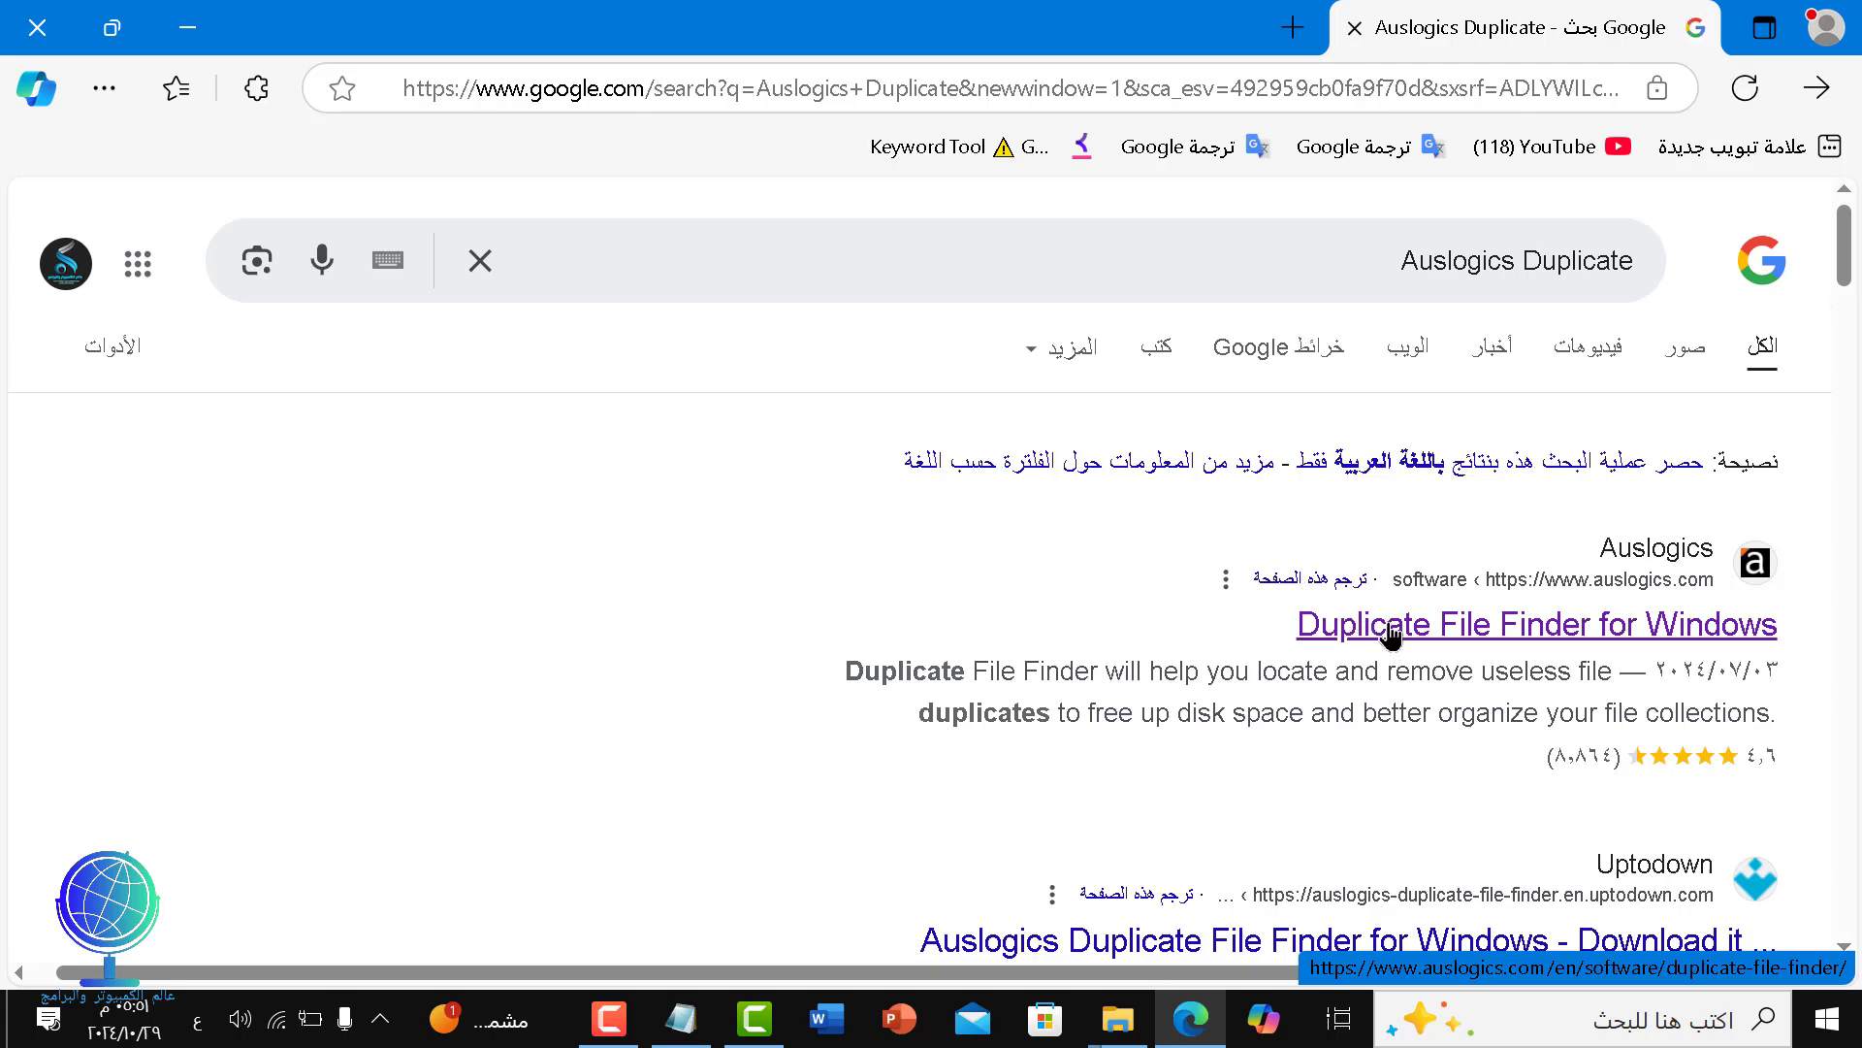
click(1394, 628)
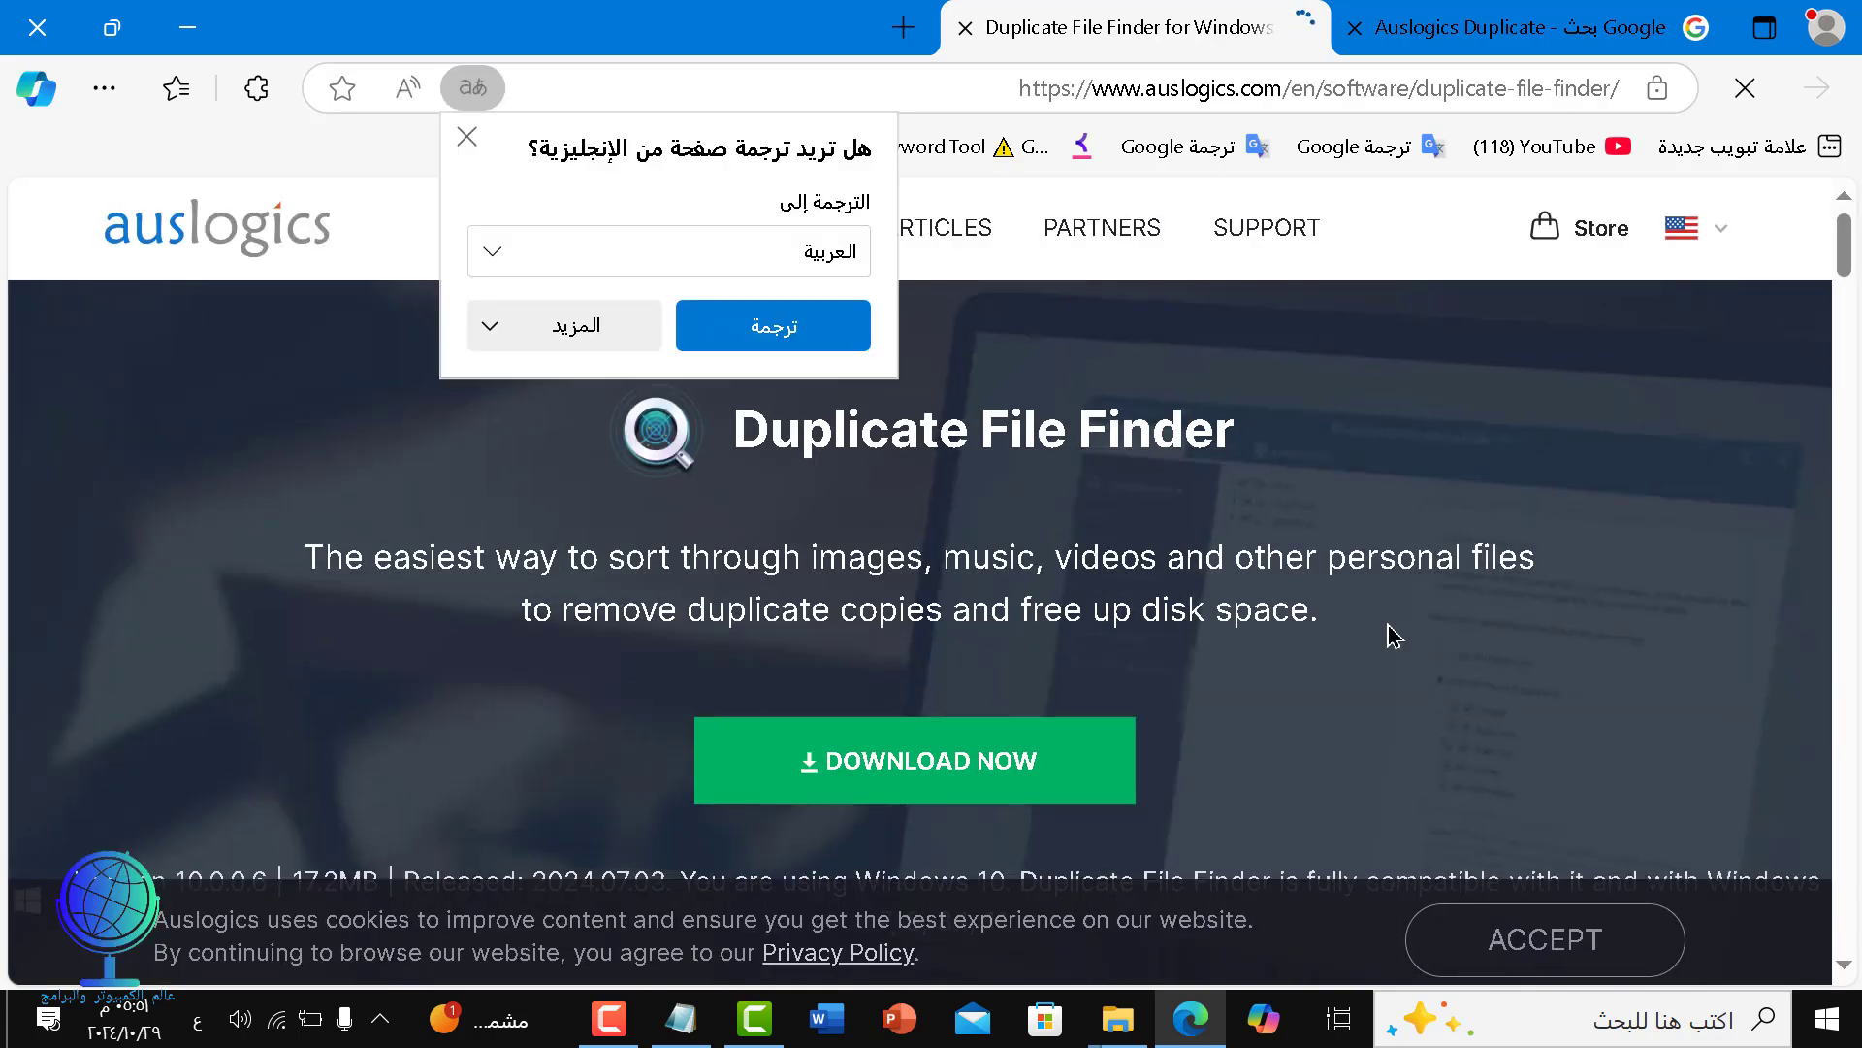
- Dismiss the translation offer, request the free Duplicate File Finder download, close the browser and start downloading the setup file
click(466, 136)
scroll(933, 523, down, 10)
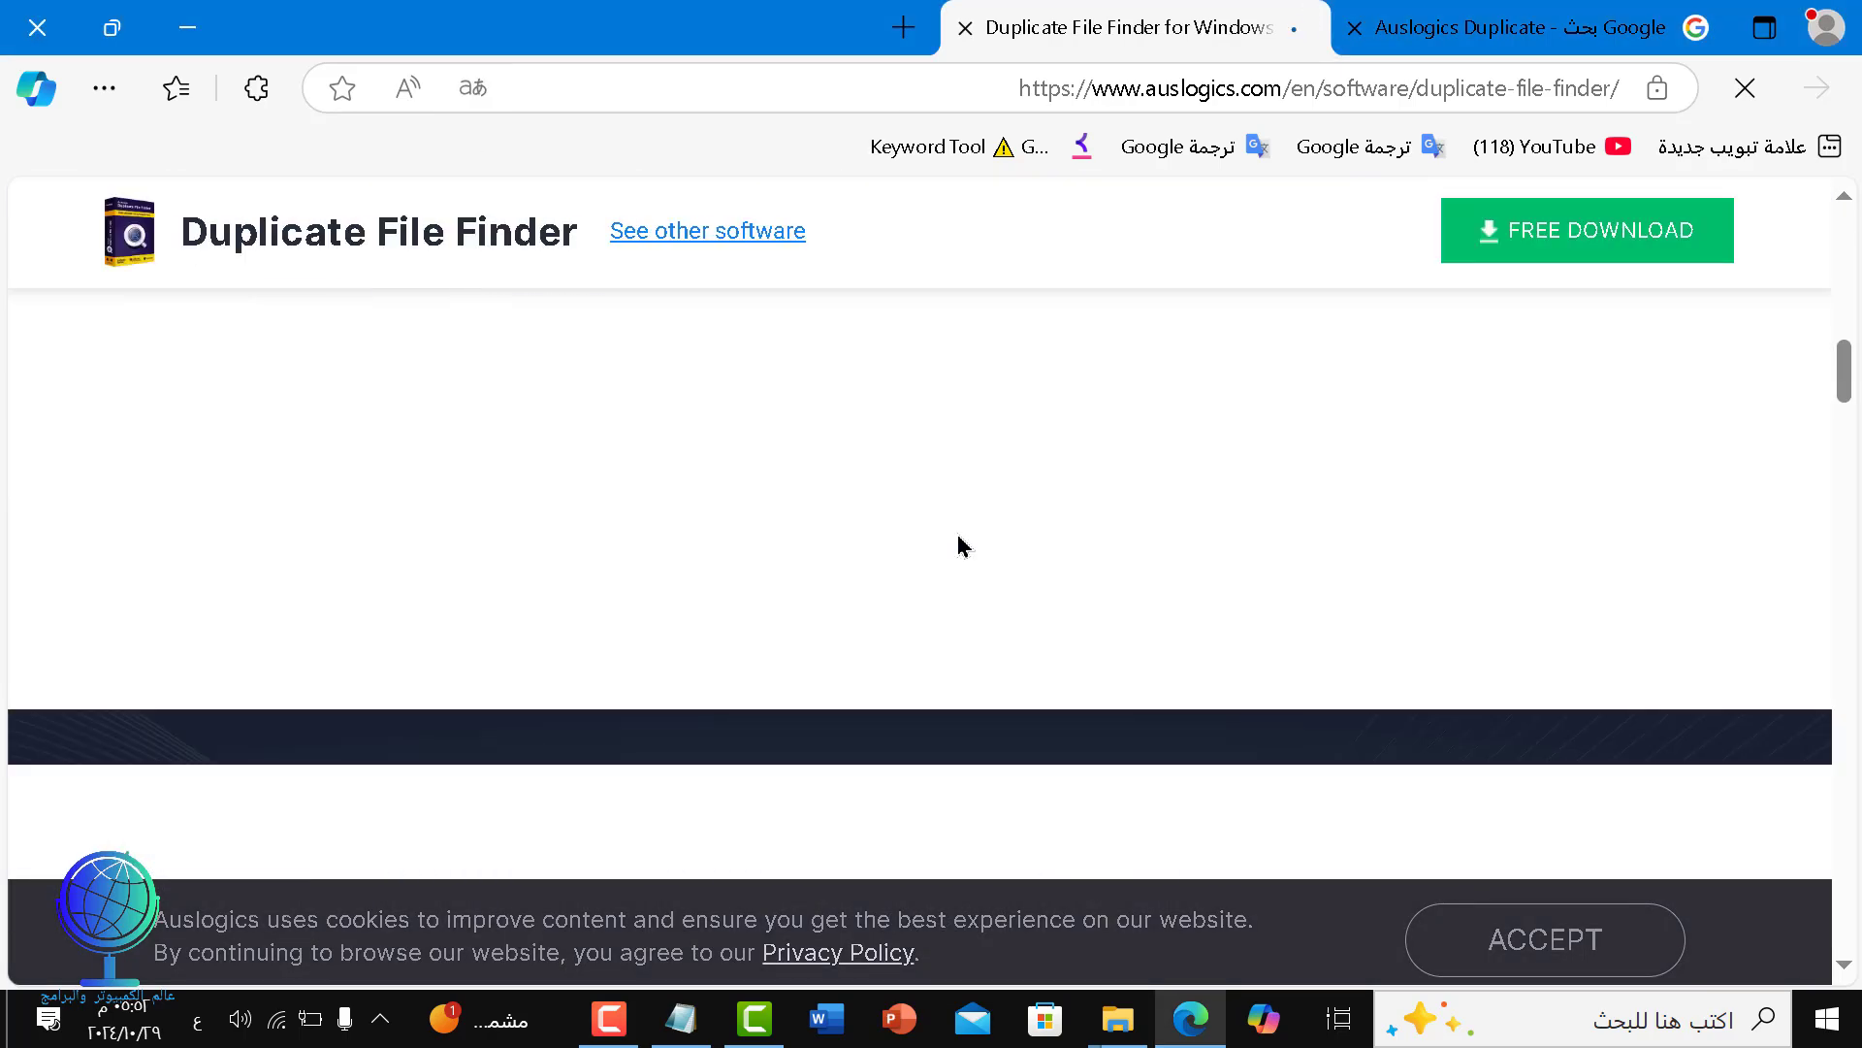
click(1588, 247)
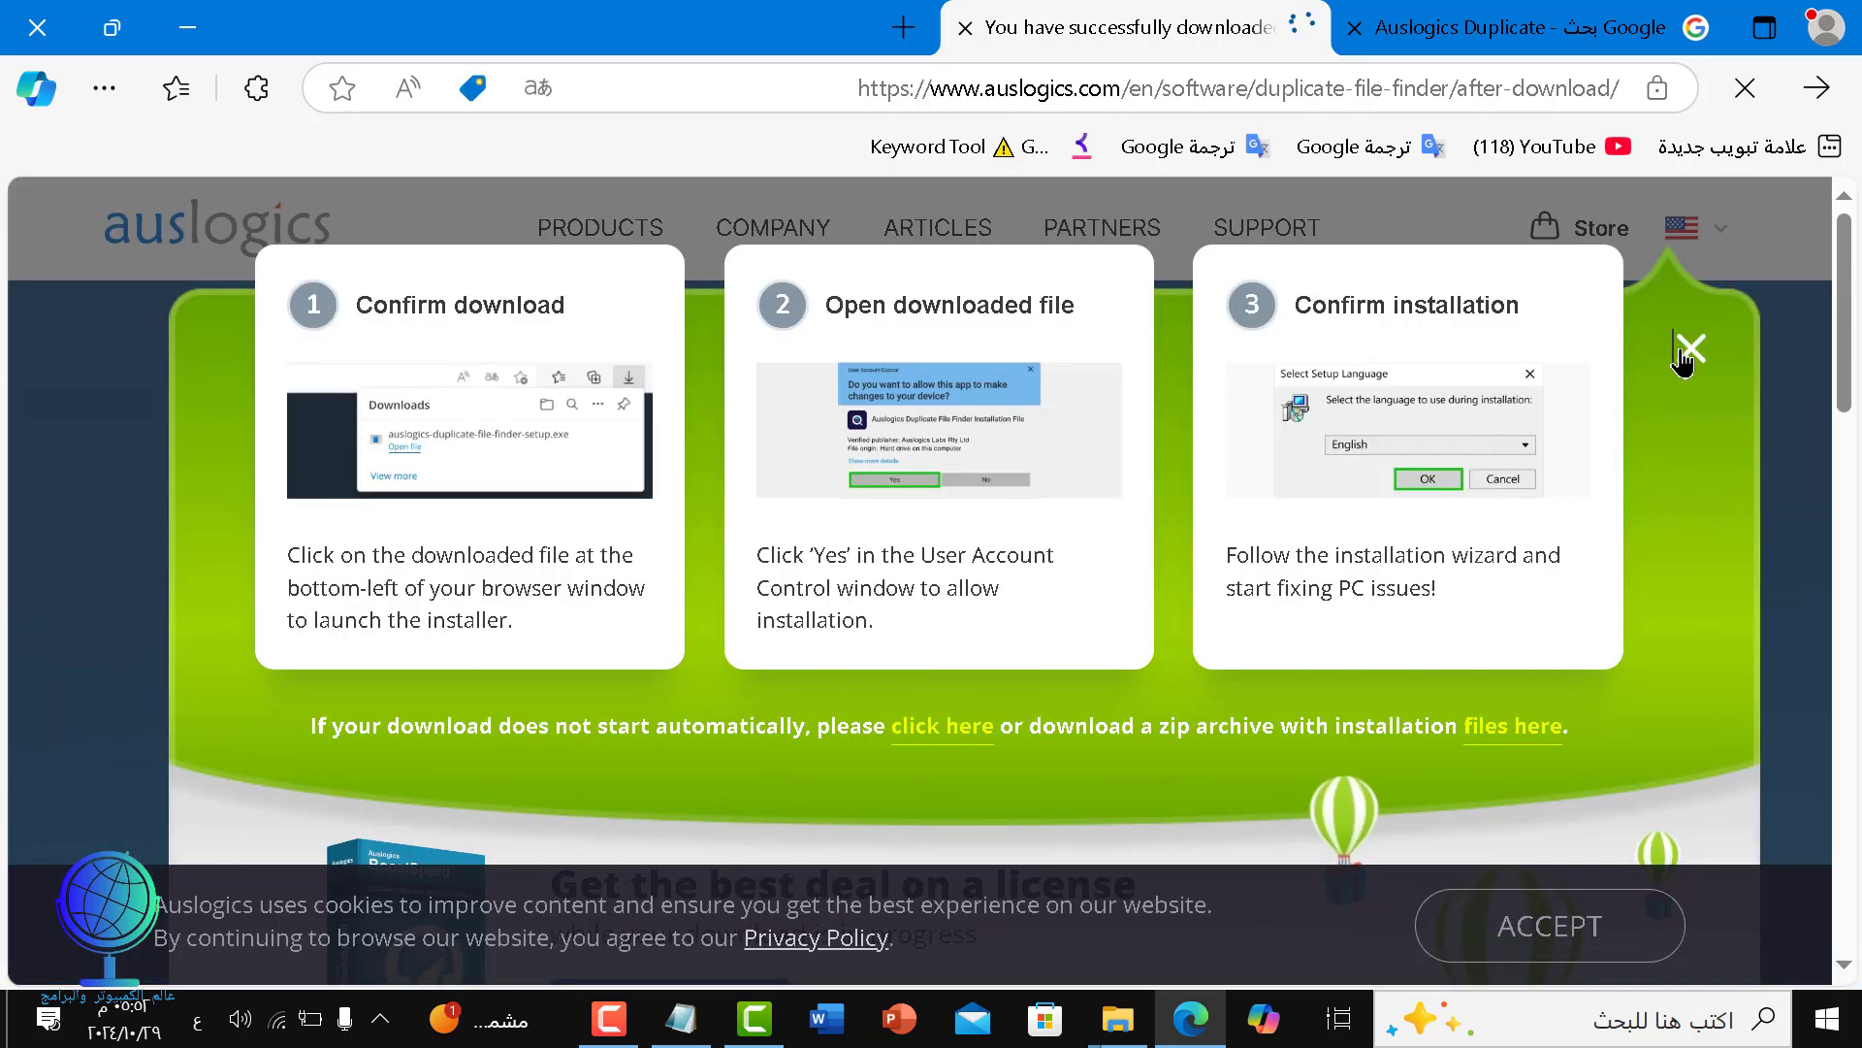
click(1688, 351)
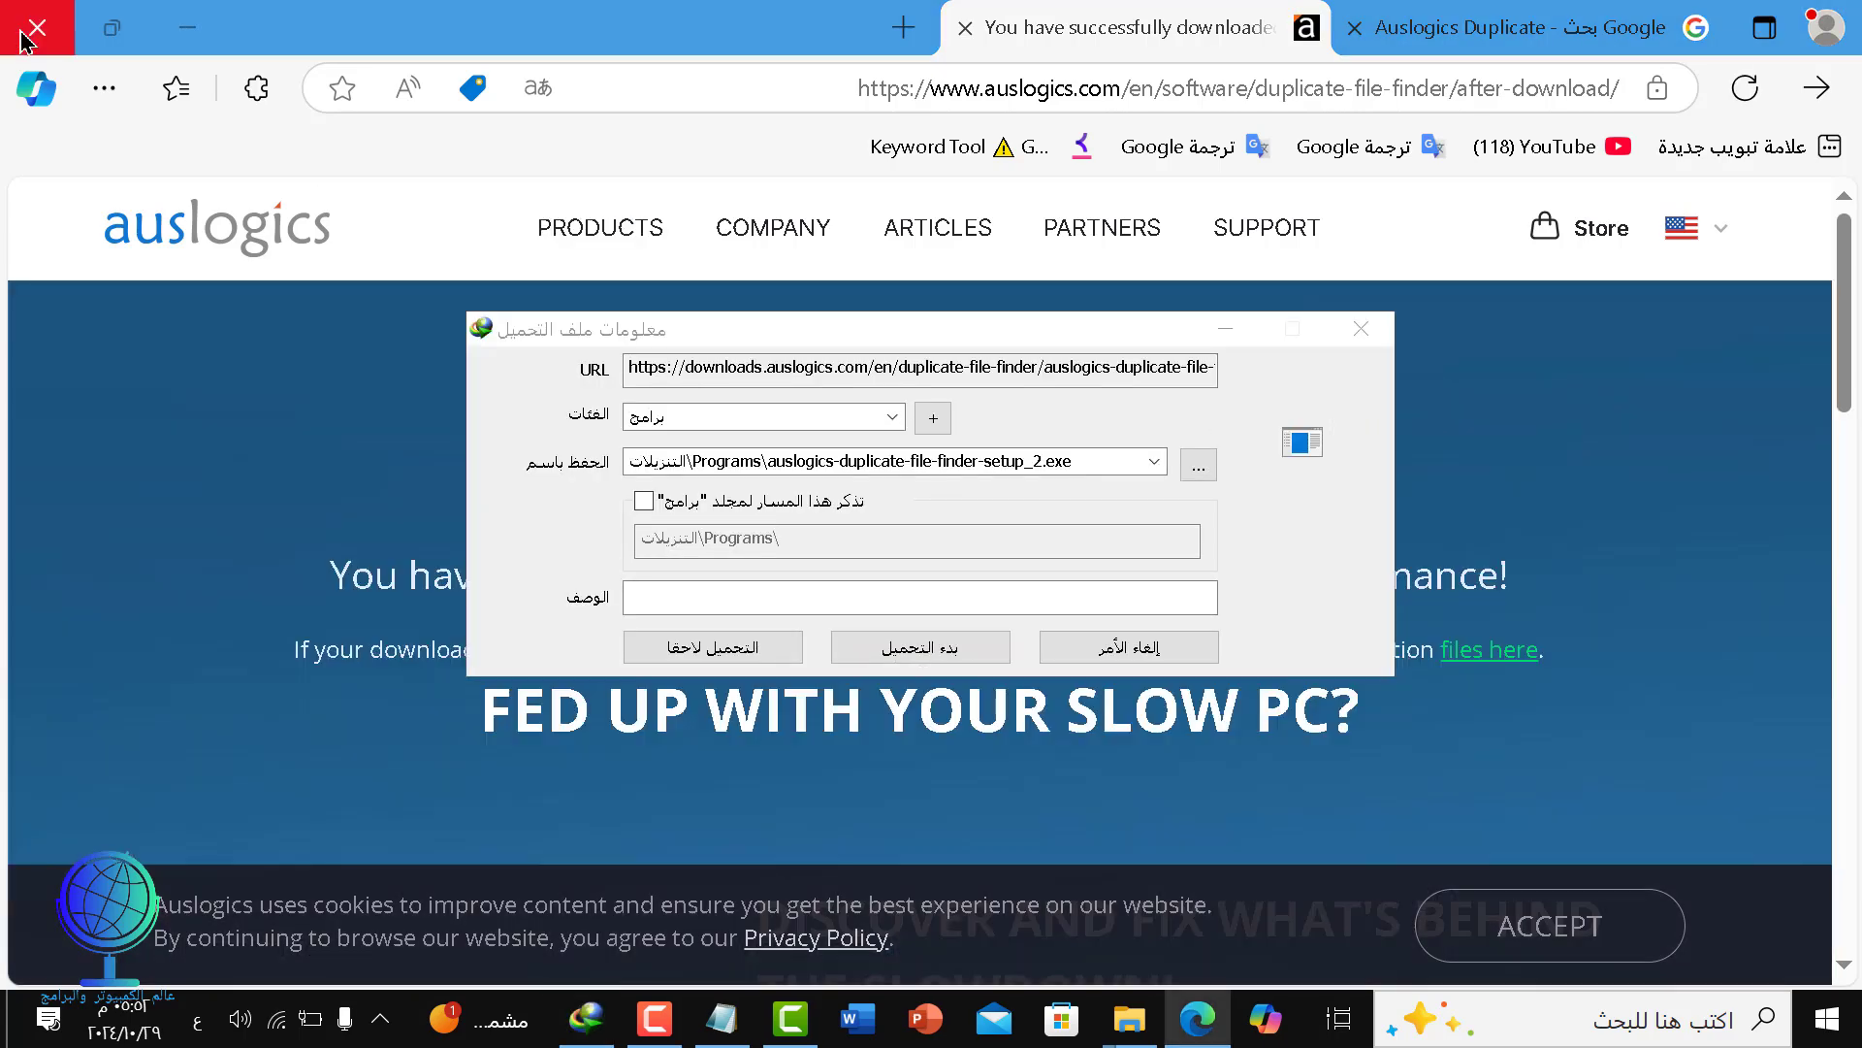
click(29, 38)
click(941, 652)
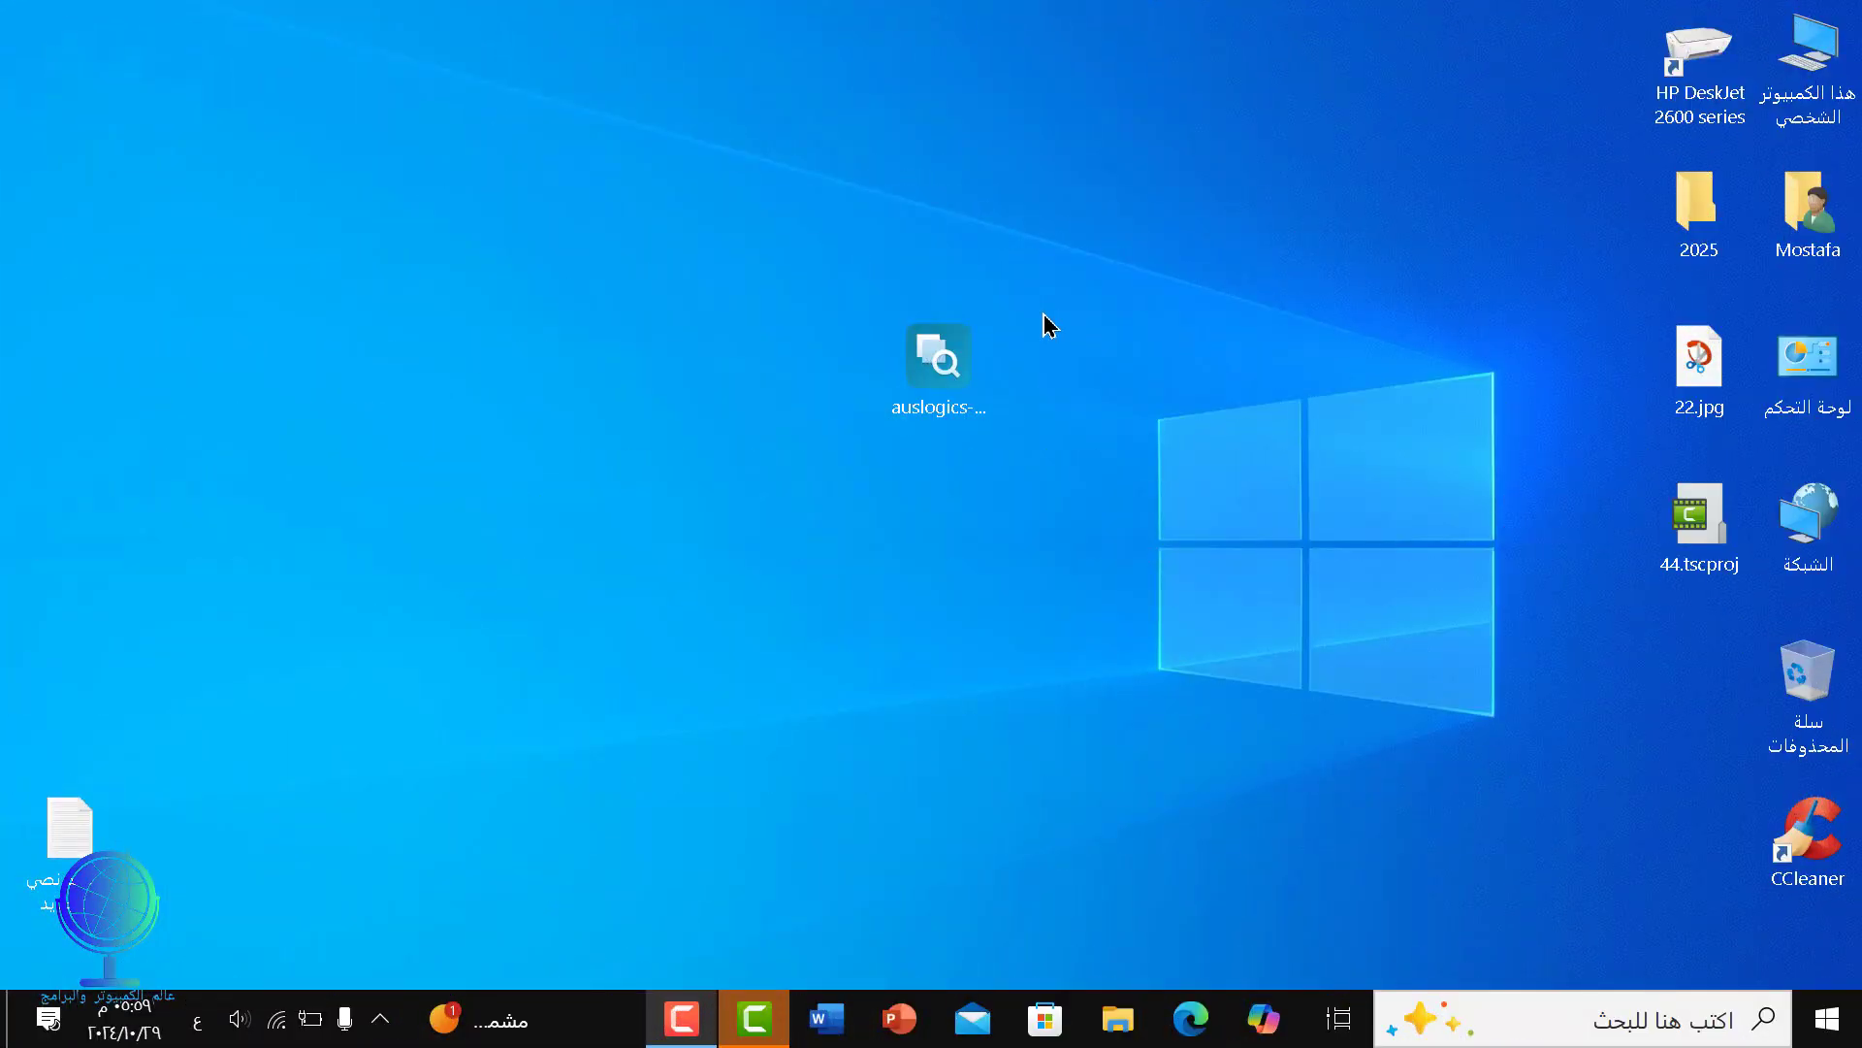
- Run the downloaded setup and install Duplicate File Finder 10 with sending anonymous info turned off, without the Driver Updater offer
click(936, 380)
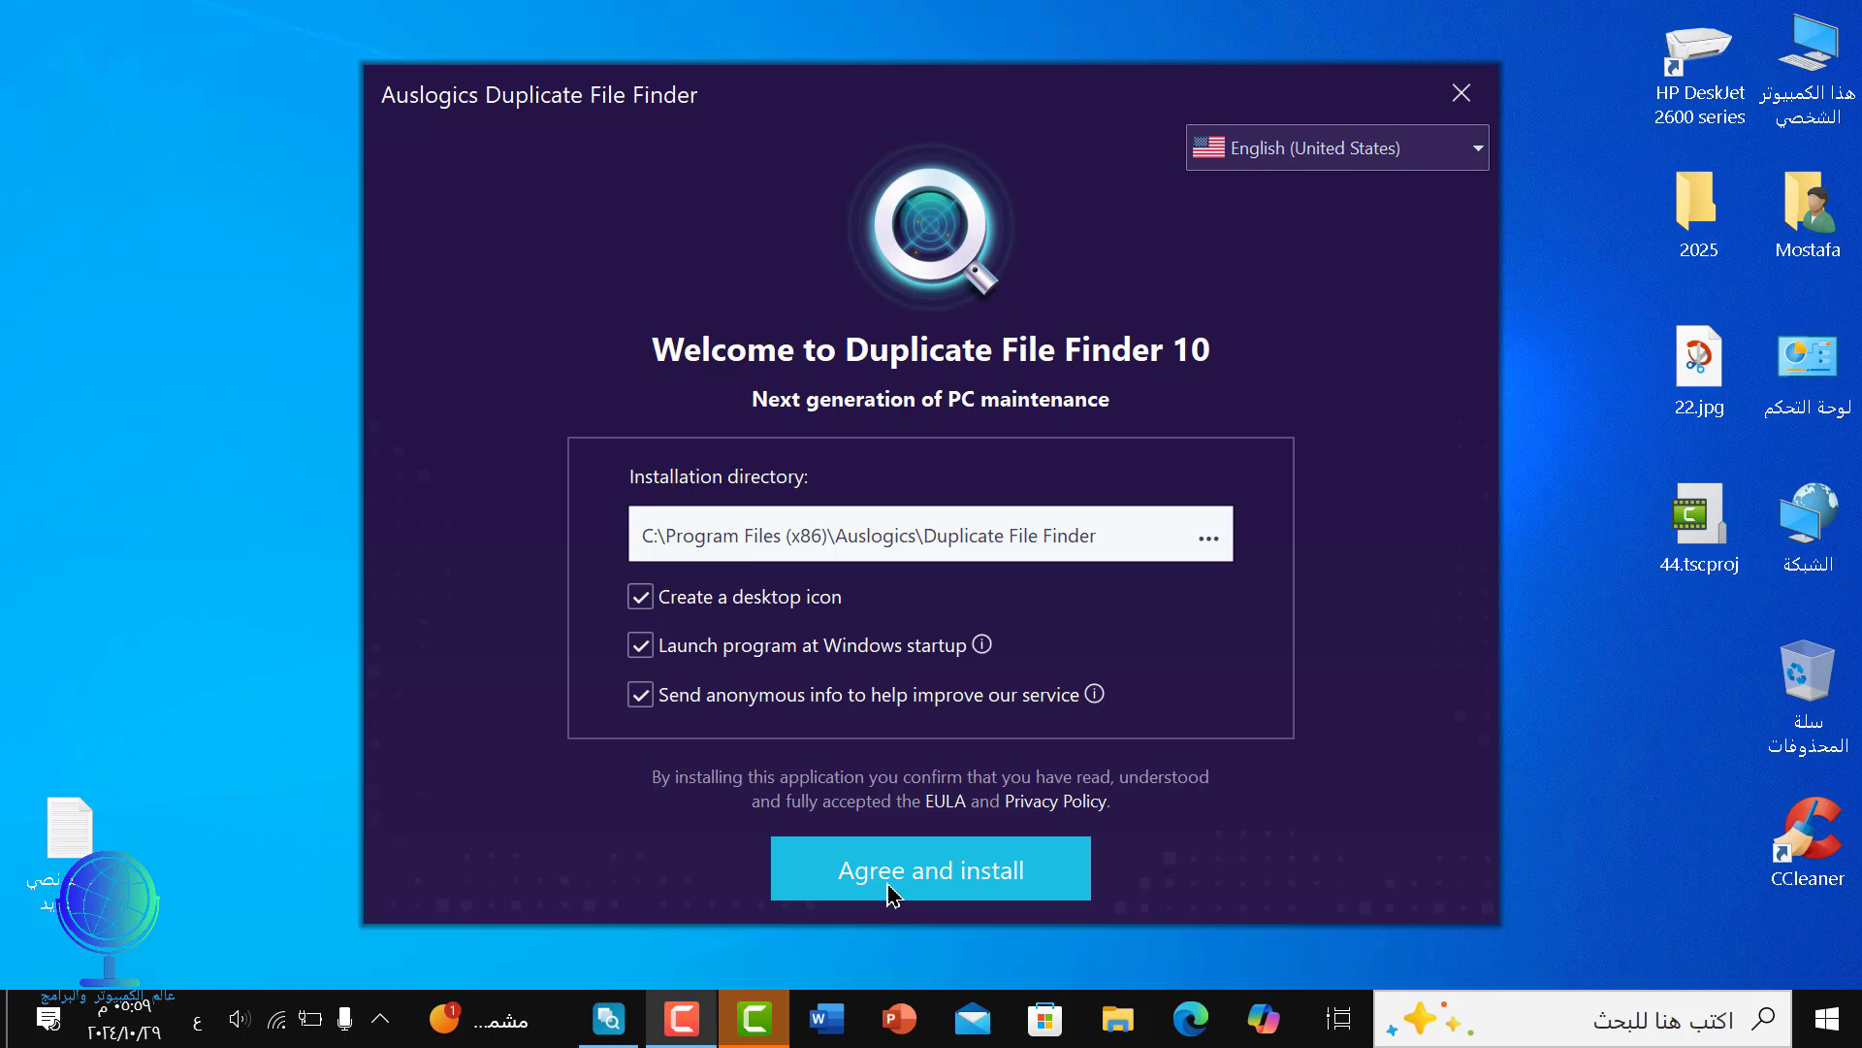
click(642, 698)
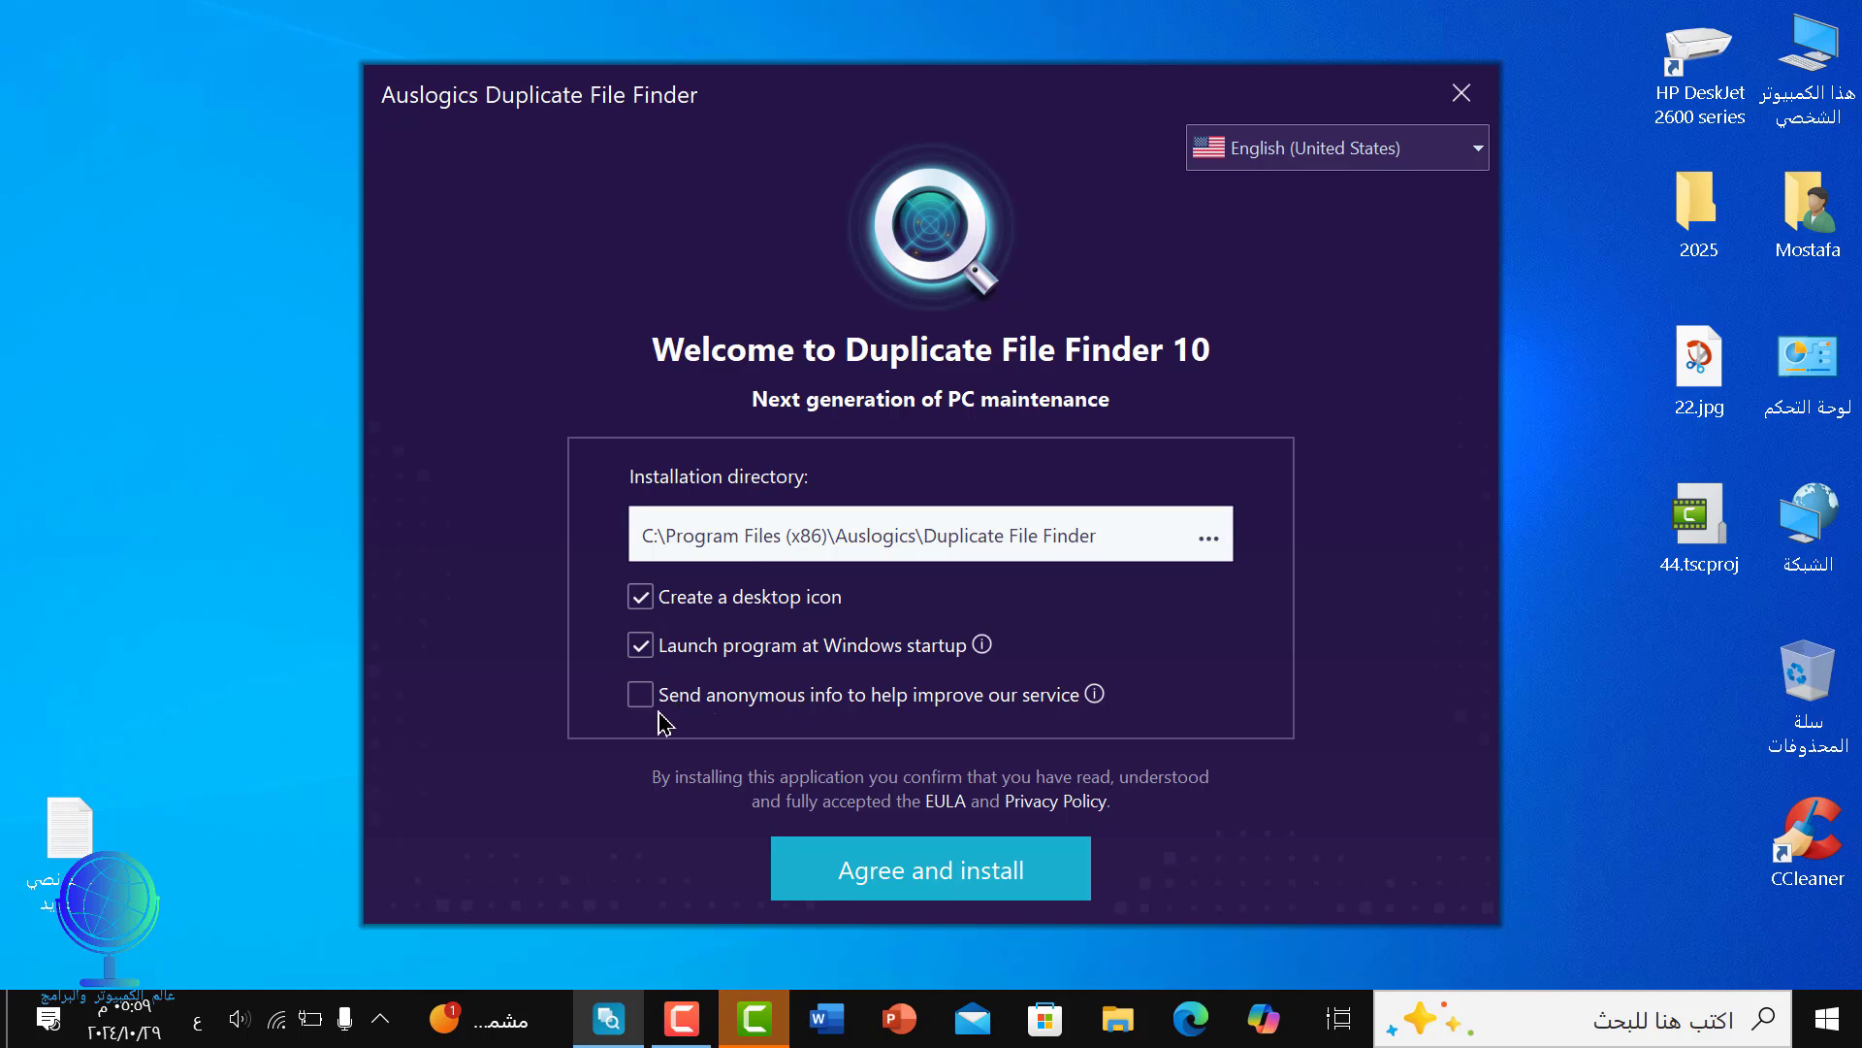
click(918, 872)
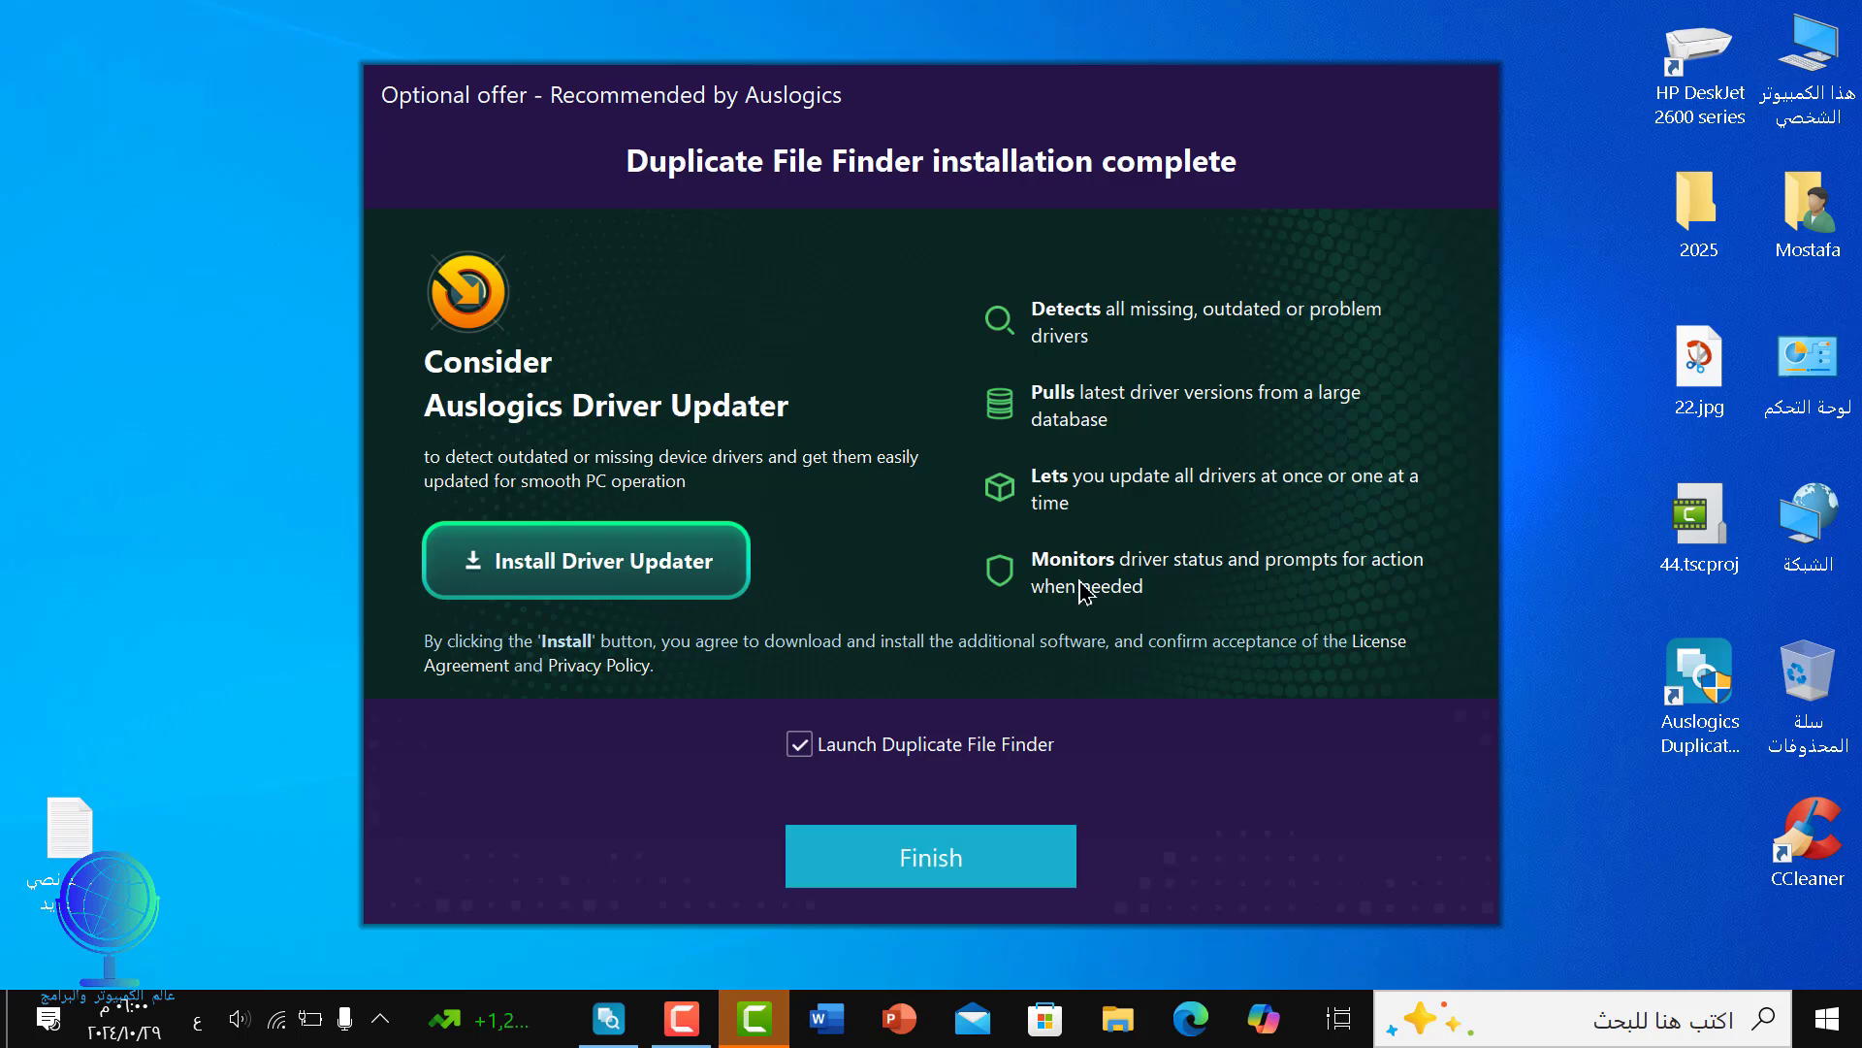
click(918, 873)
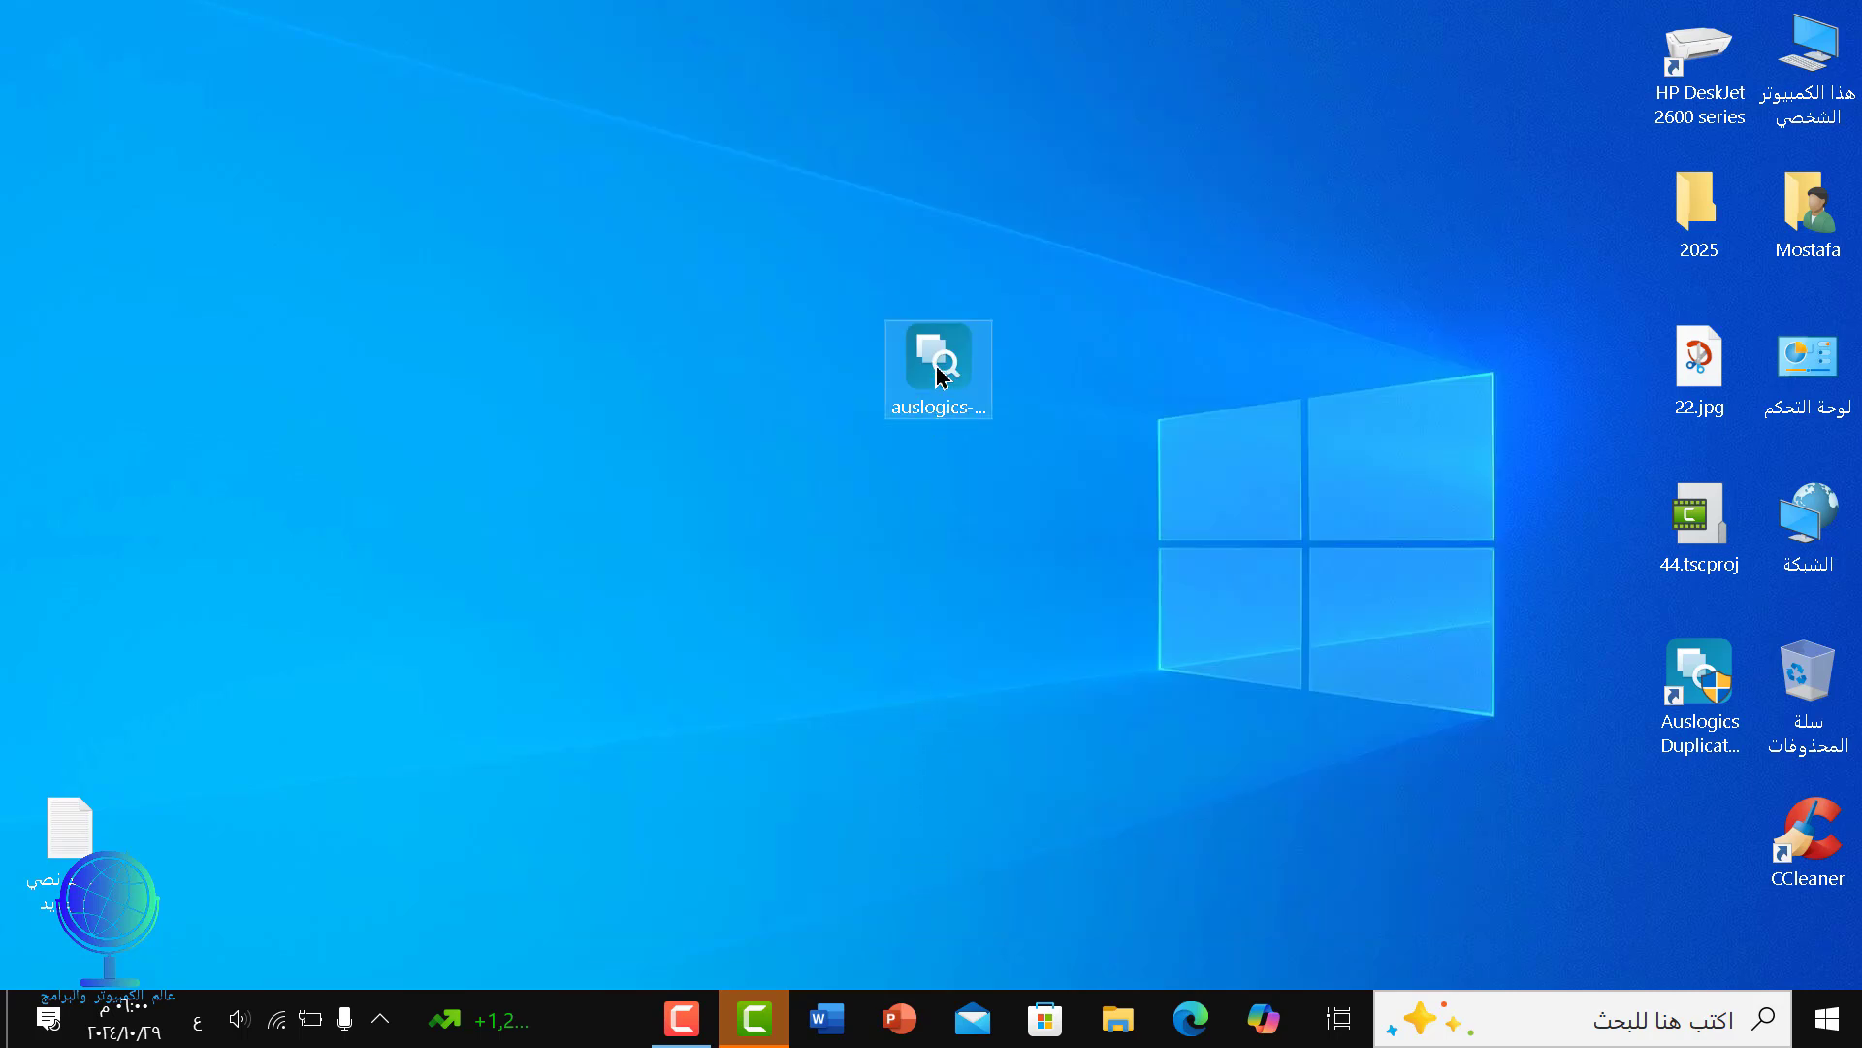
- Move the setup file above the text document on the desktop and launch Auslogics Duplicate File Finder
drag(939, 383, 68, 694)
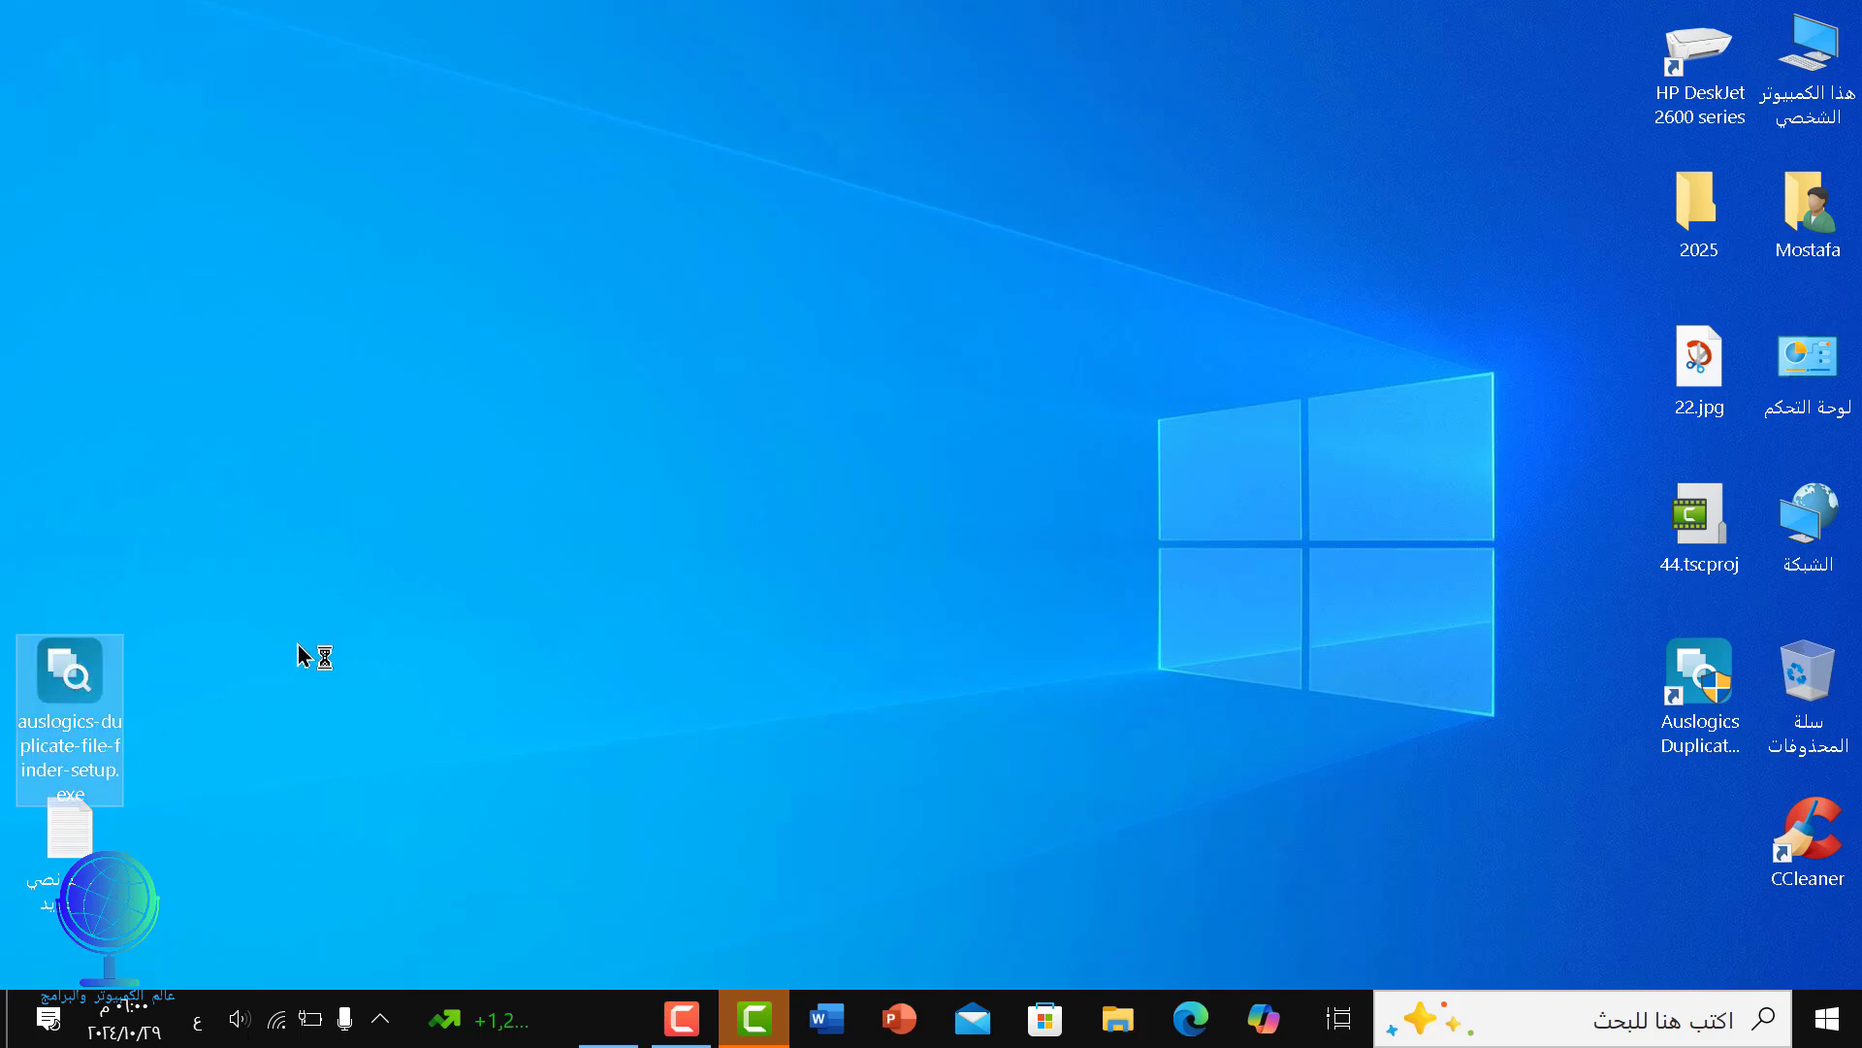
double_click(1681, 691)
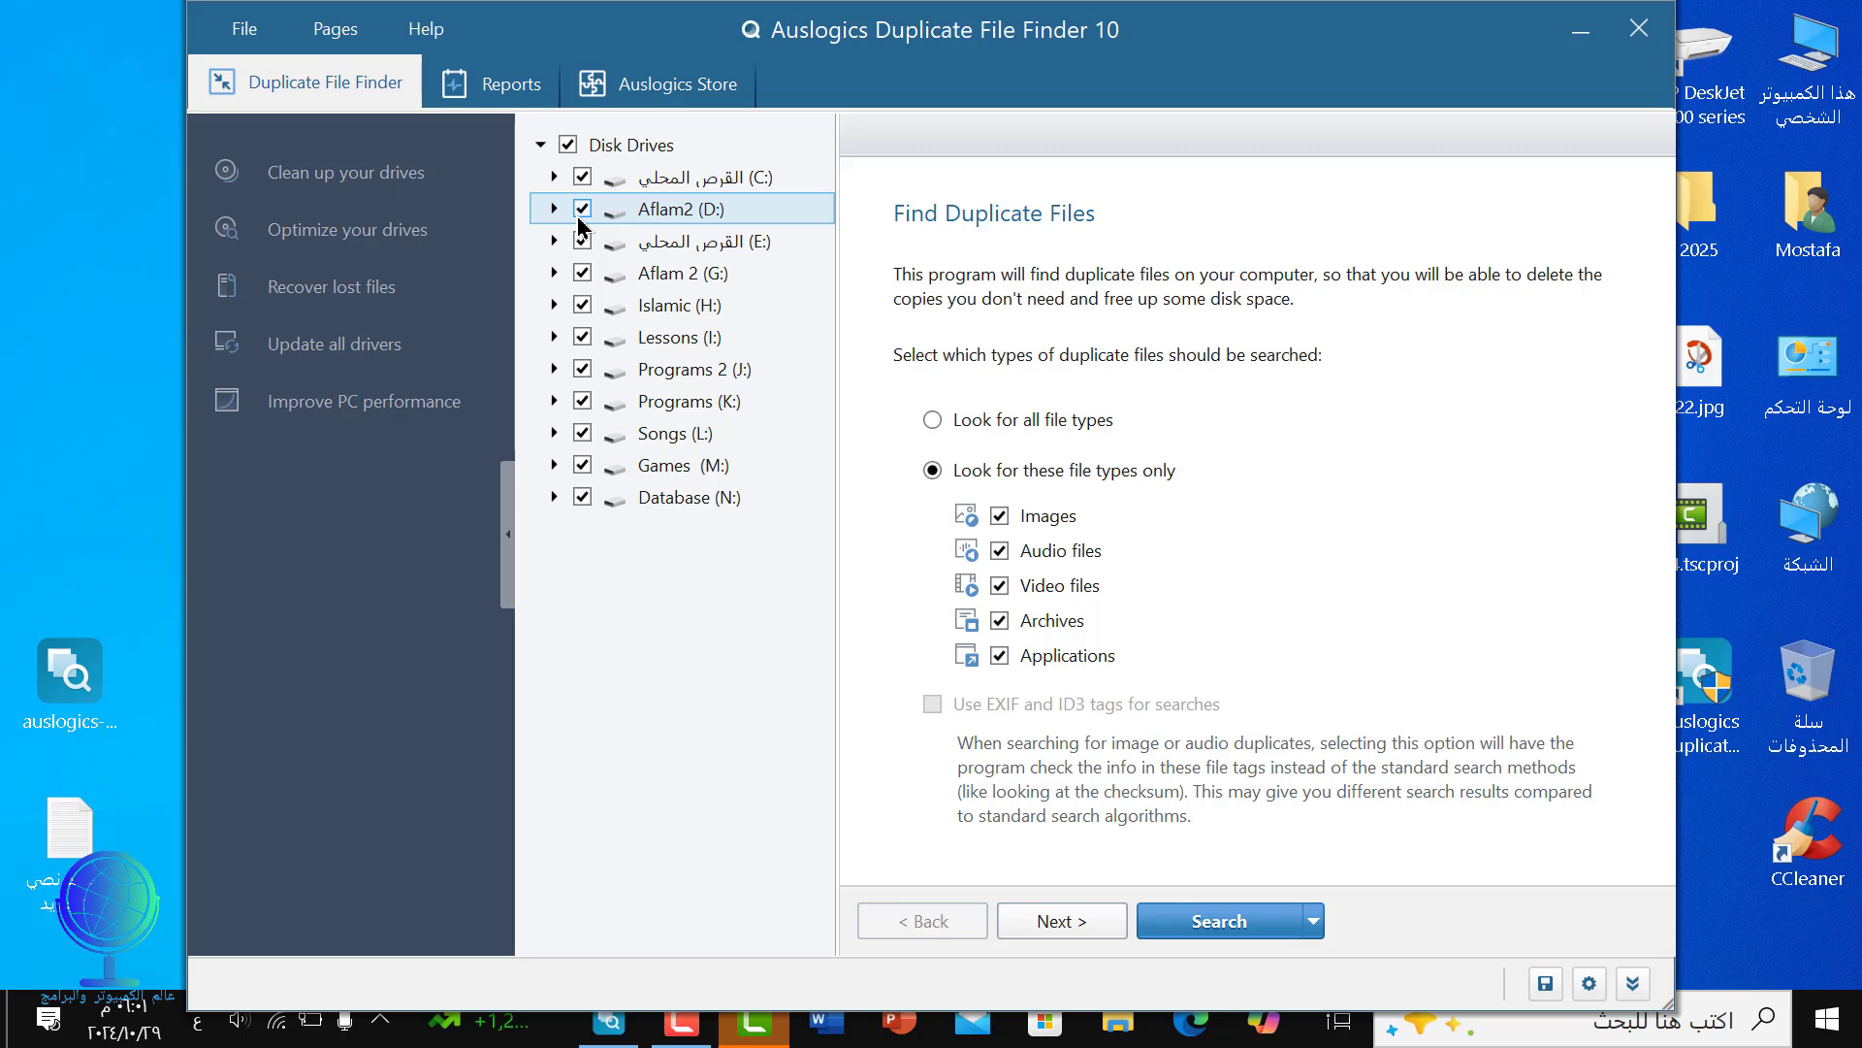
- Exclude every drive except Aflam2 (D:) and Aflam 2 (G:), and search them for duplicate files
click(582, 177)
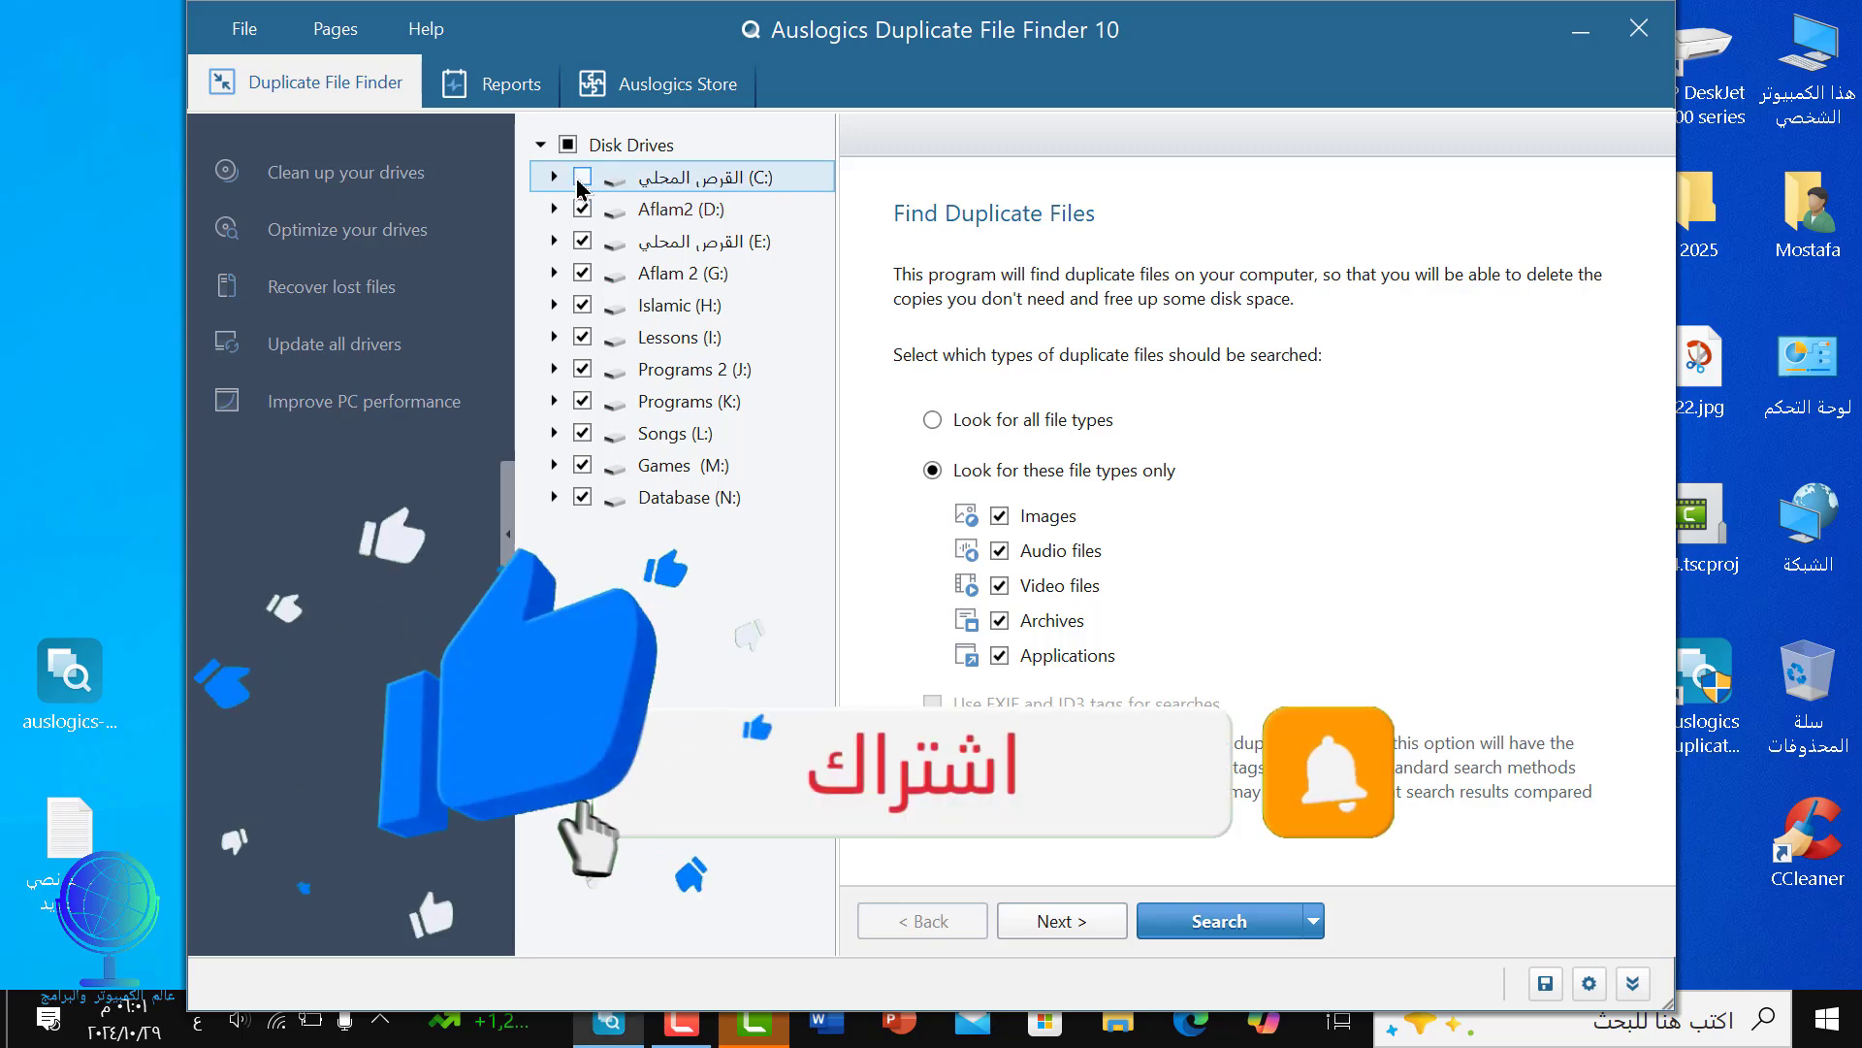
click(582, 240)
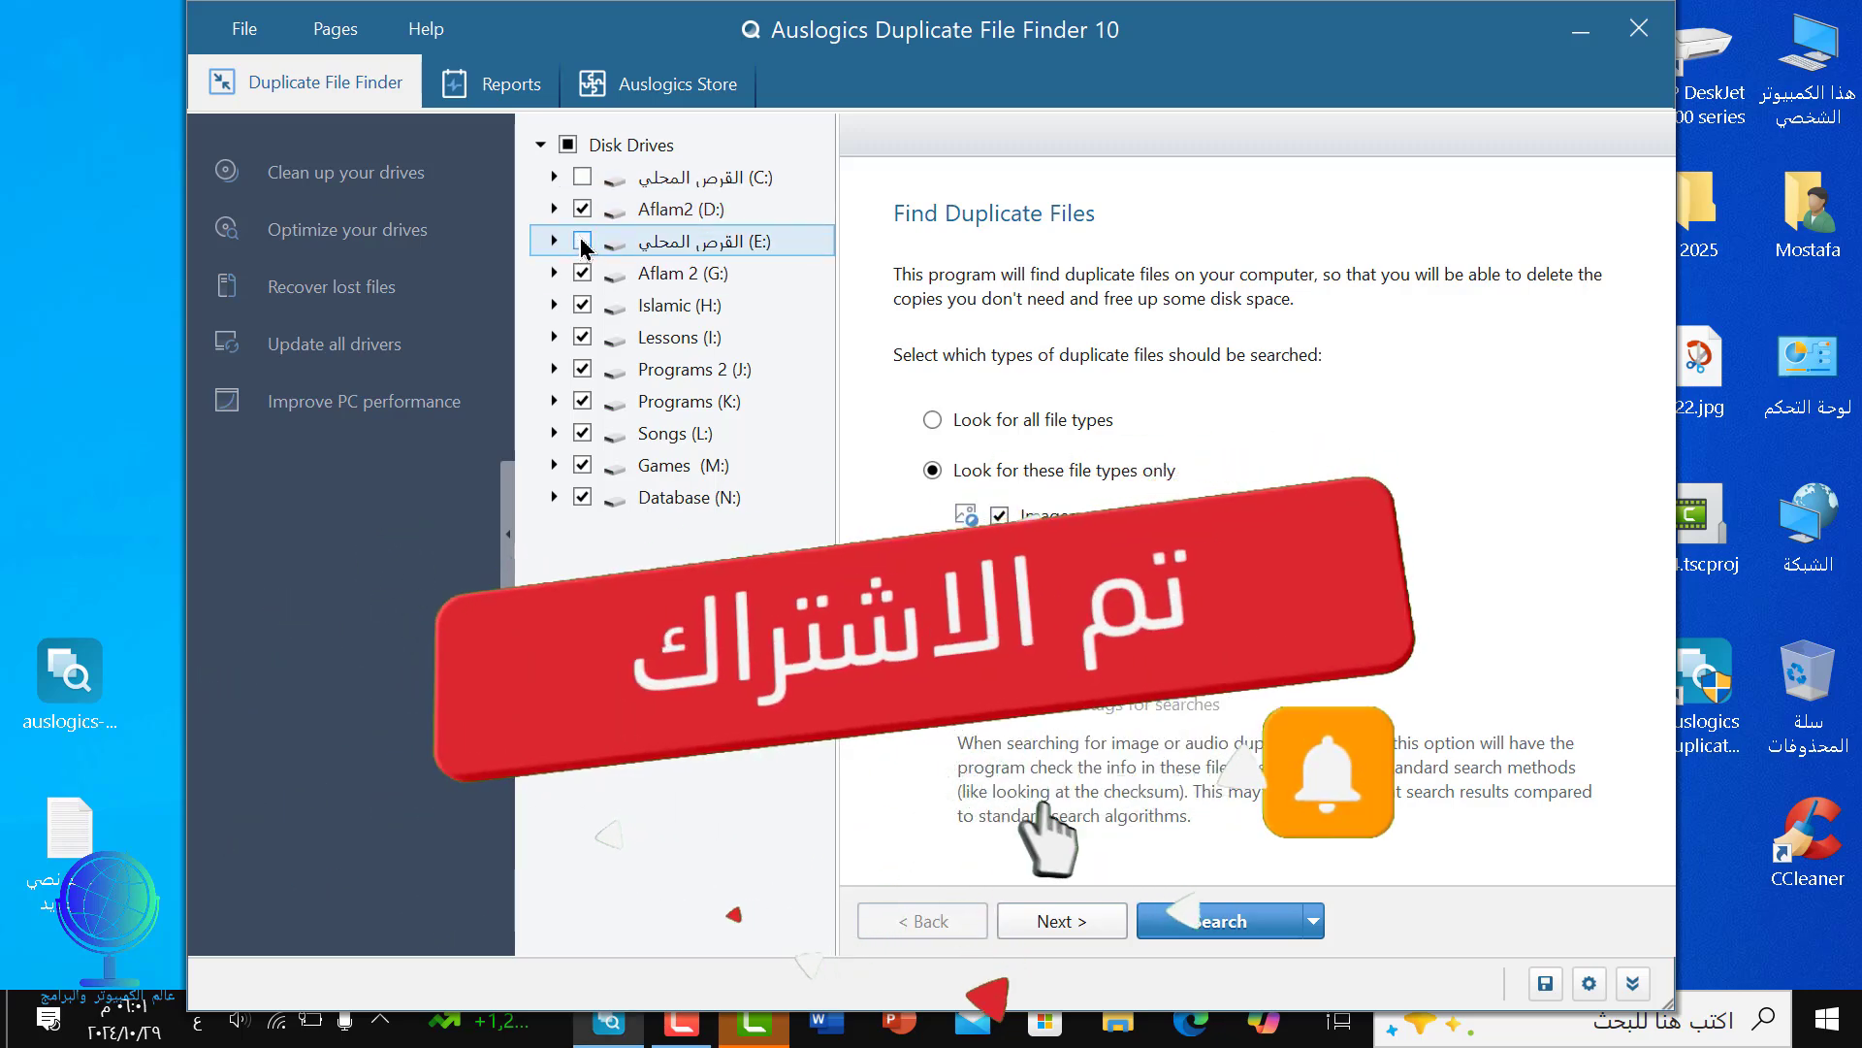
click(583, 307)
click(583, 337)
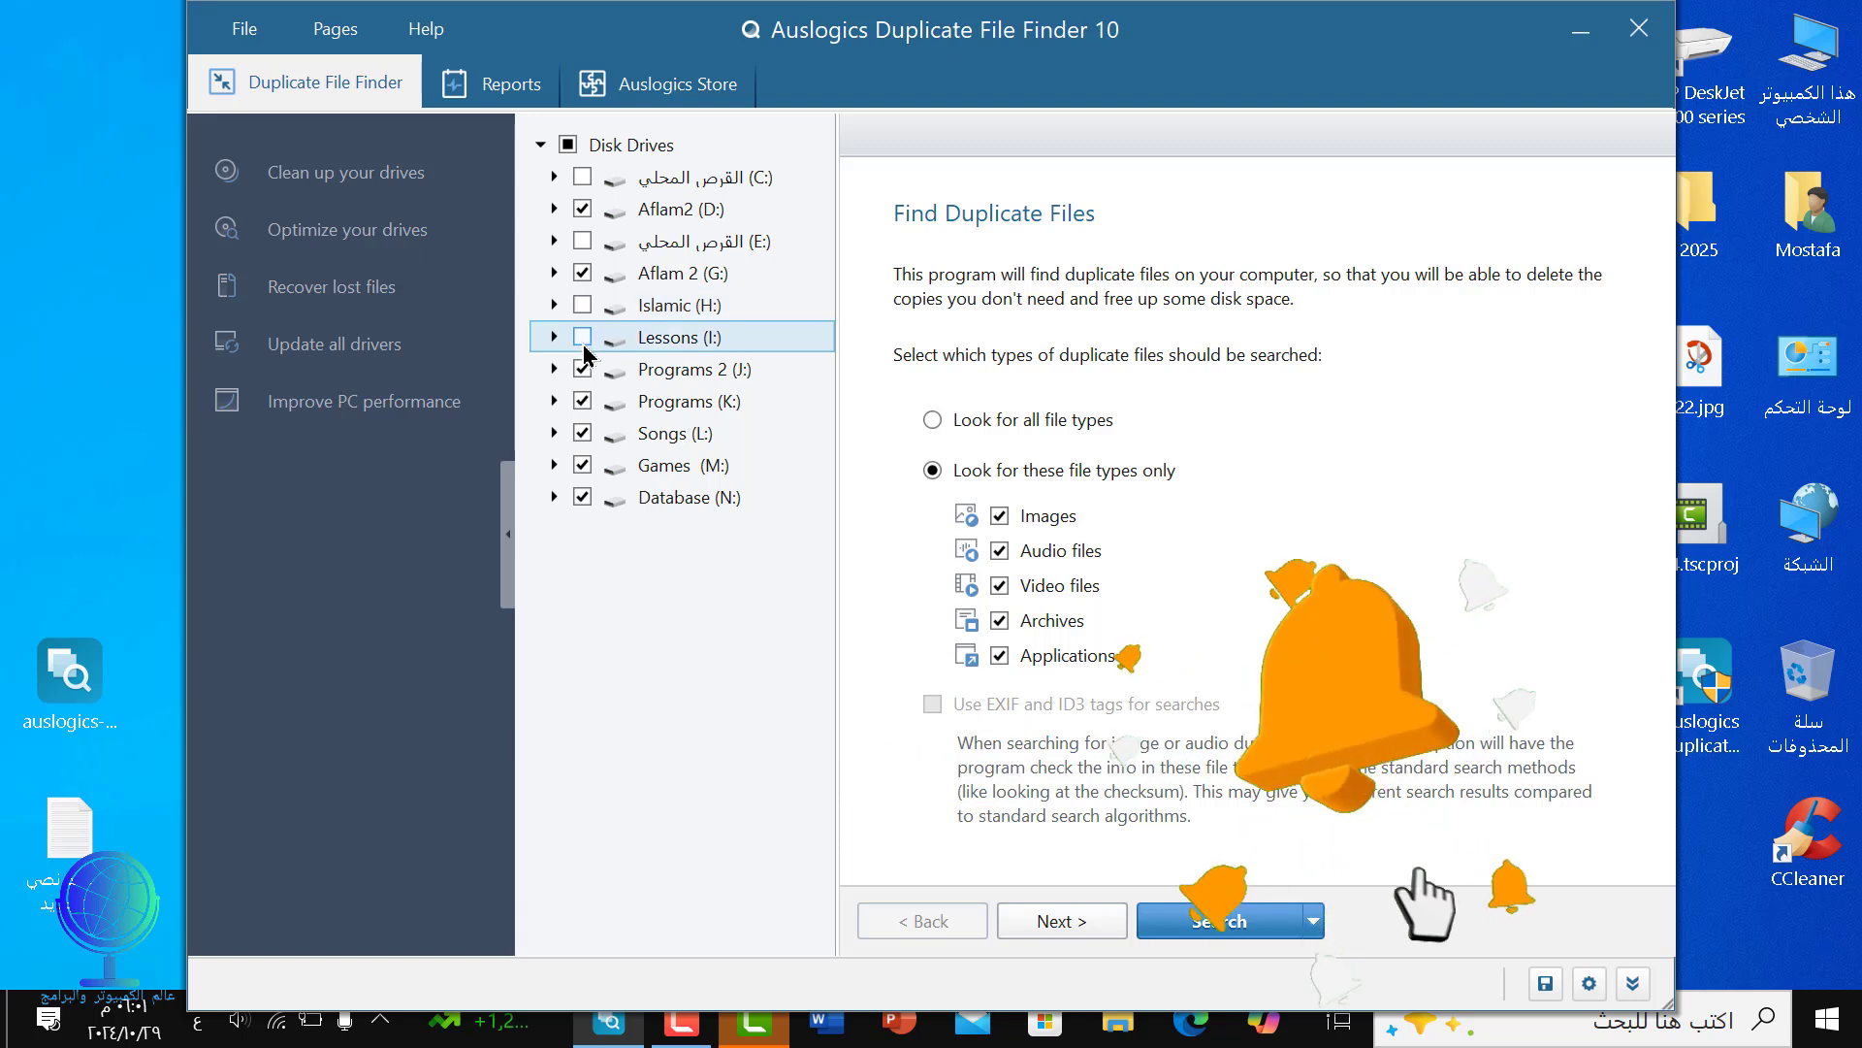
click(582, 369)
click(582, 400)
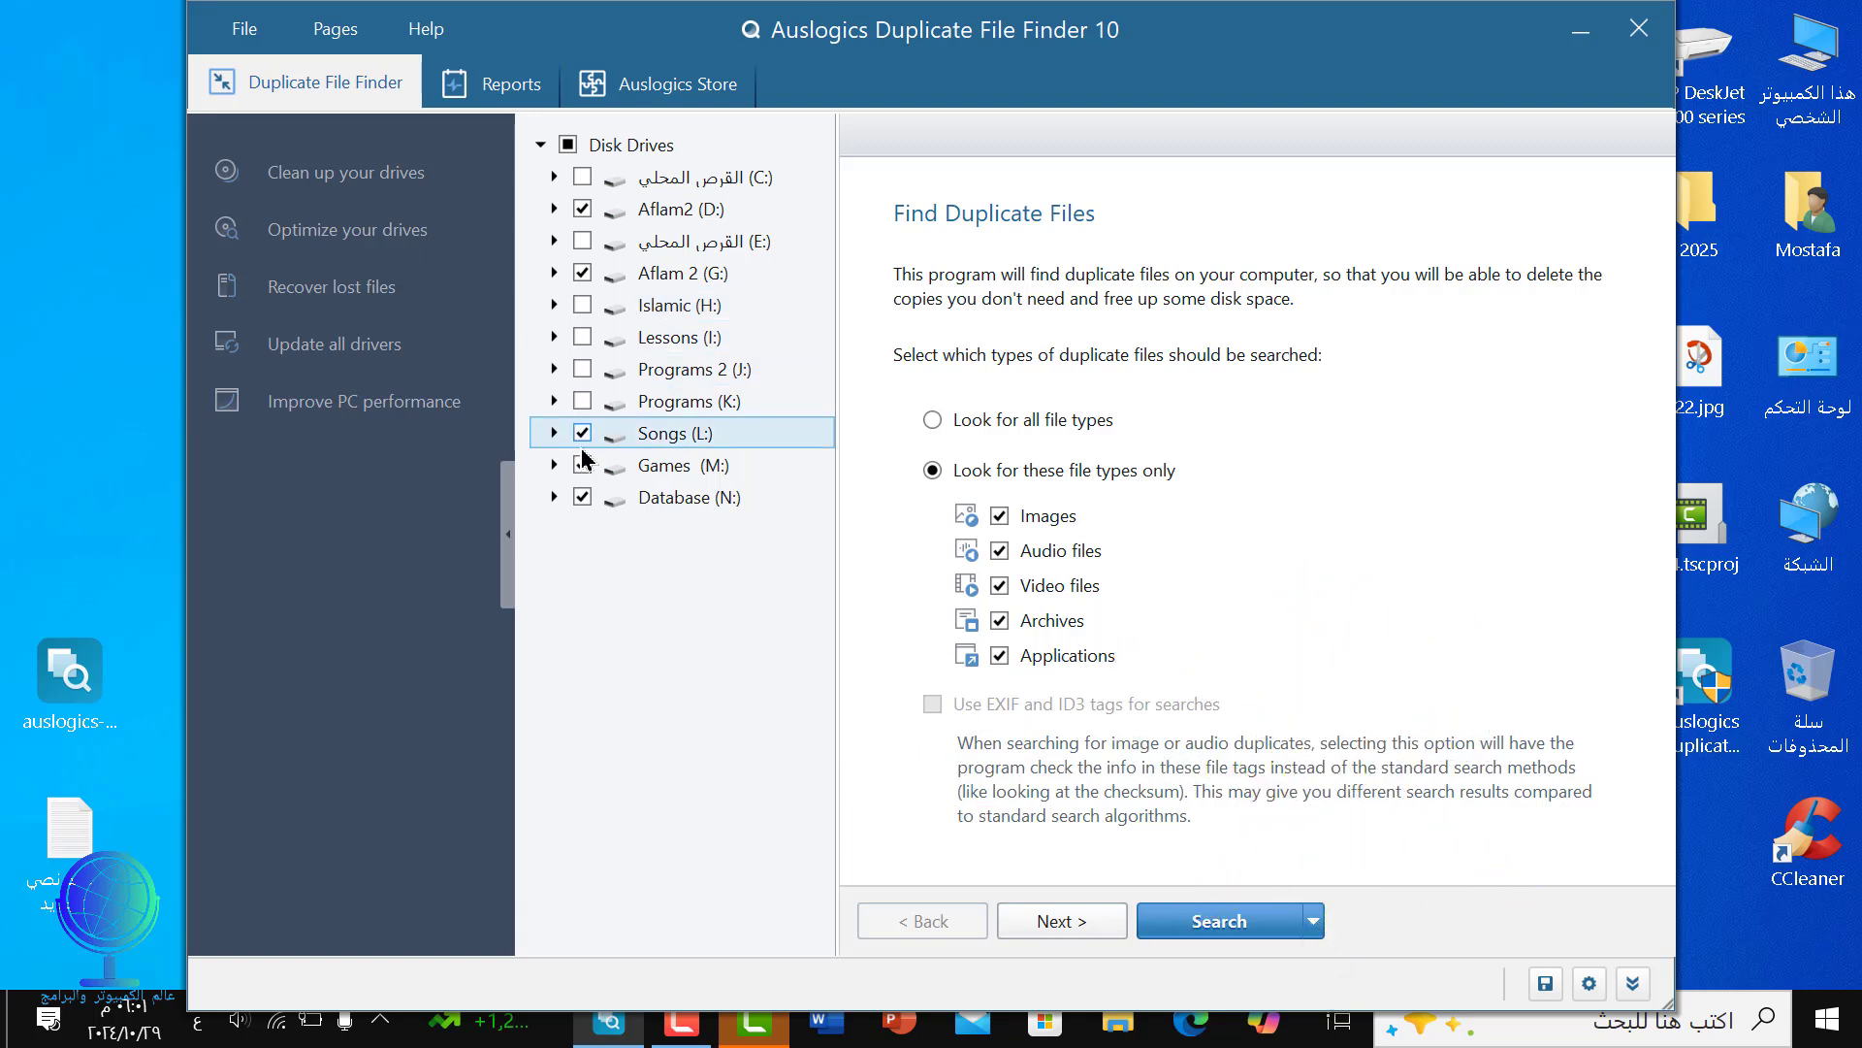
click(582, 432)
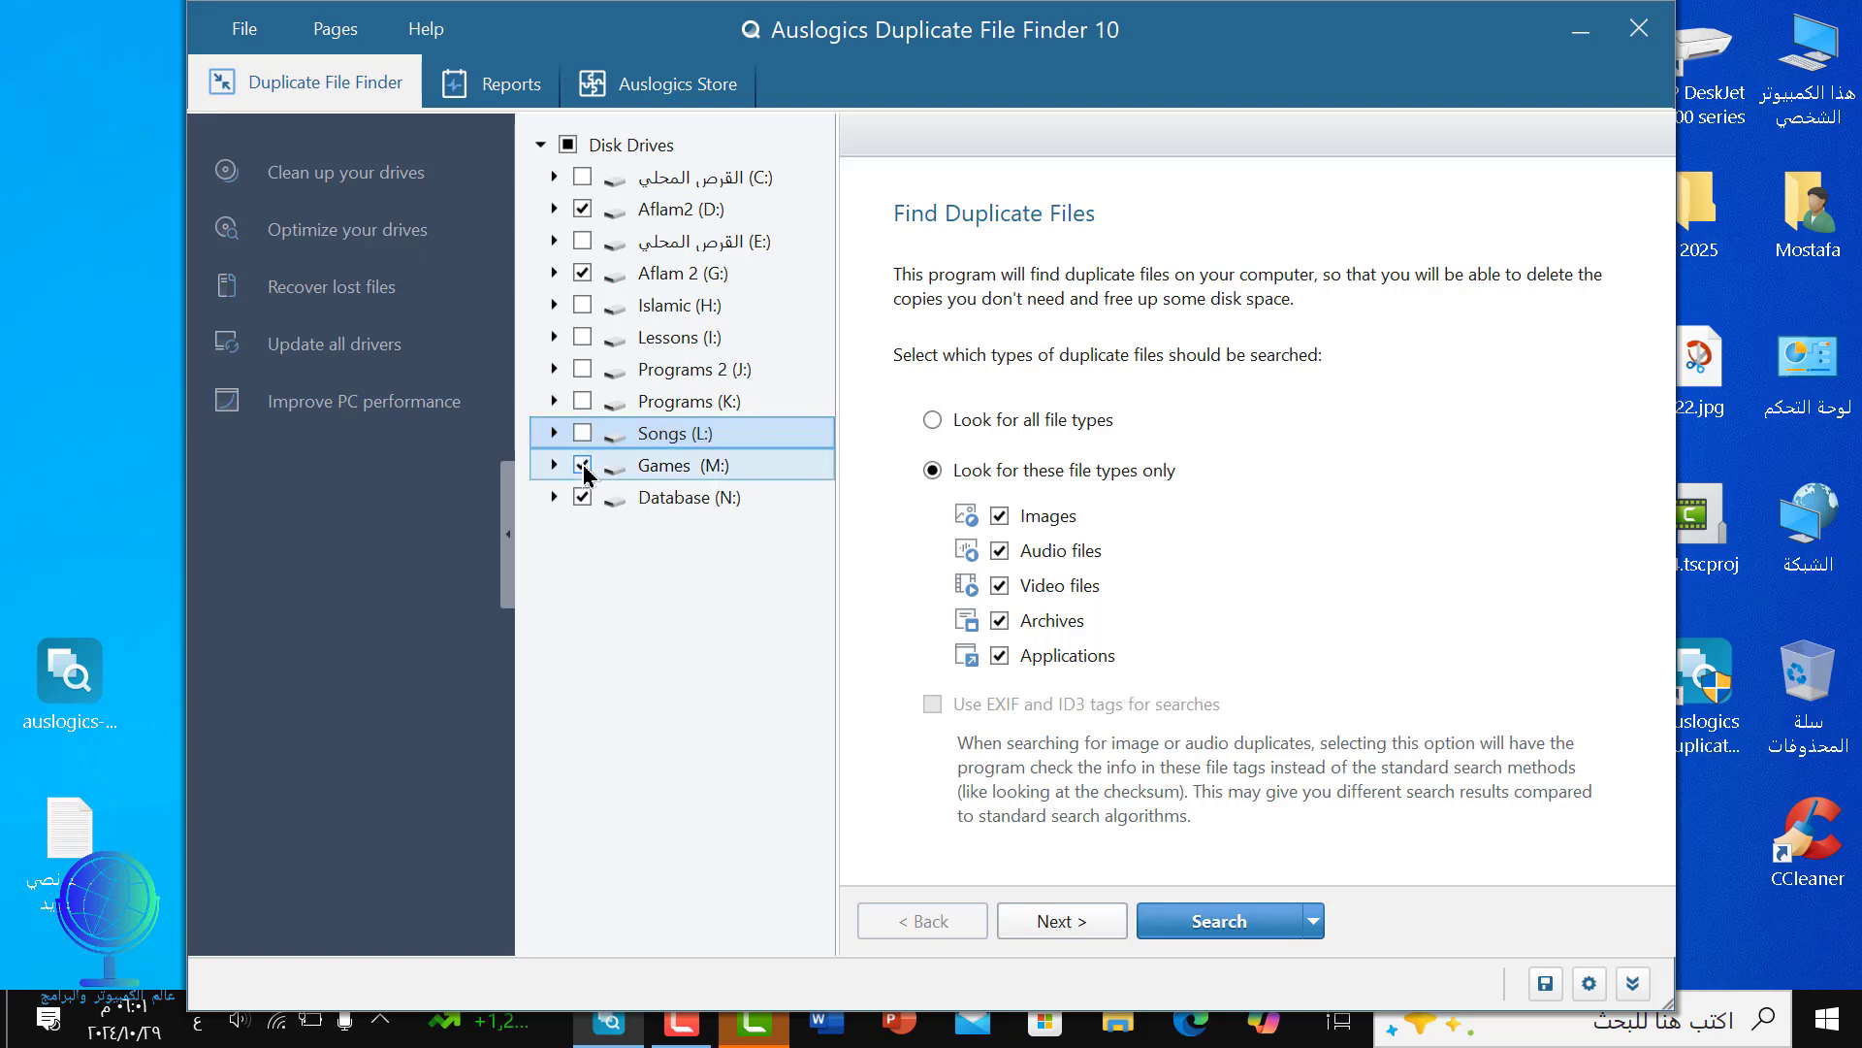
click(583, 464)
click(582, 496)
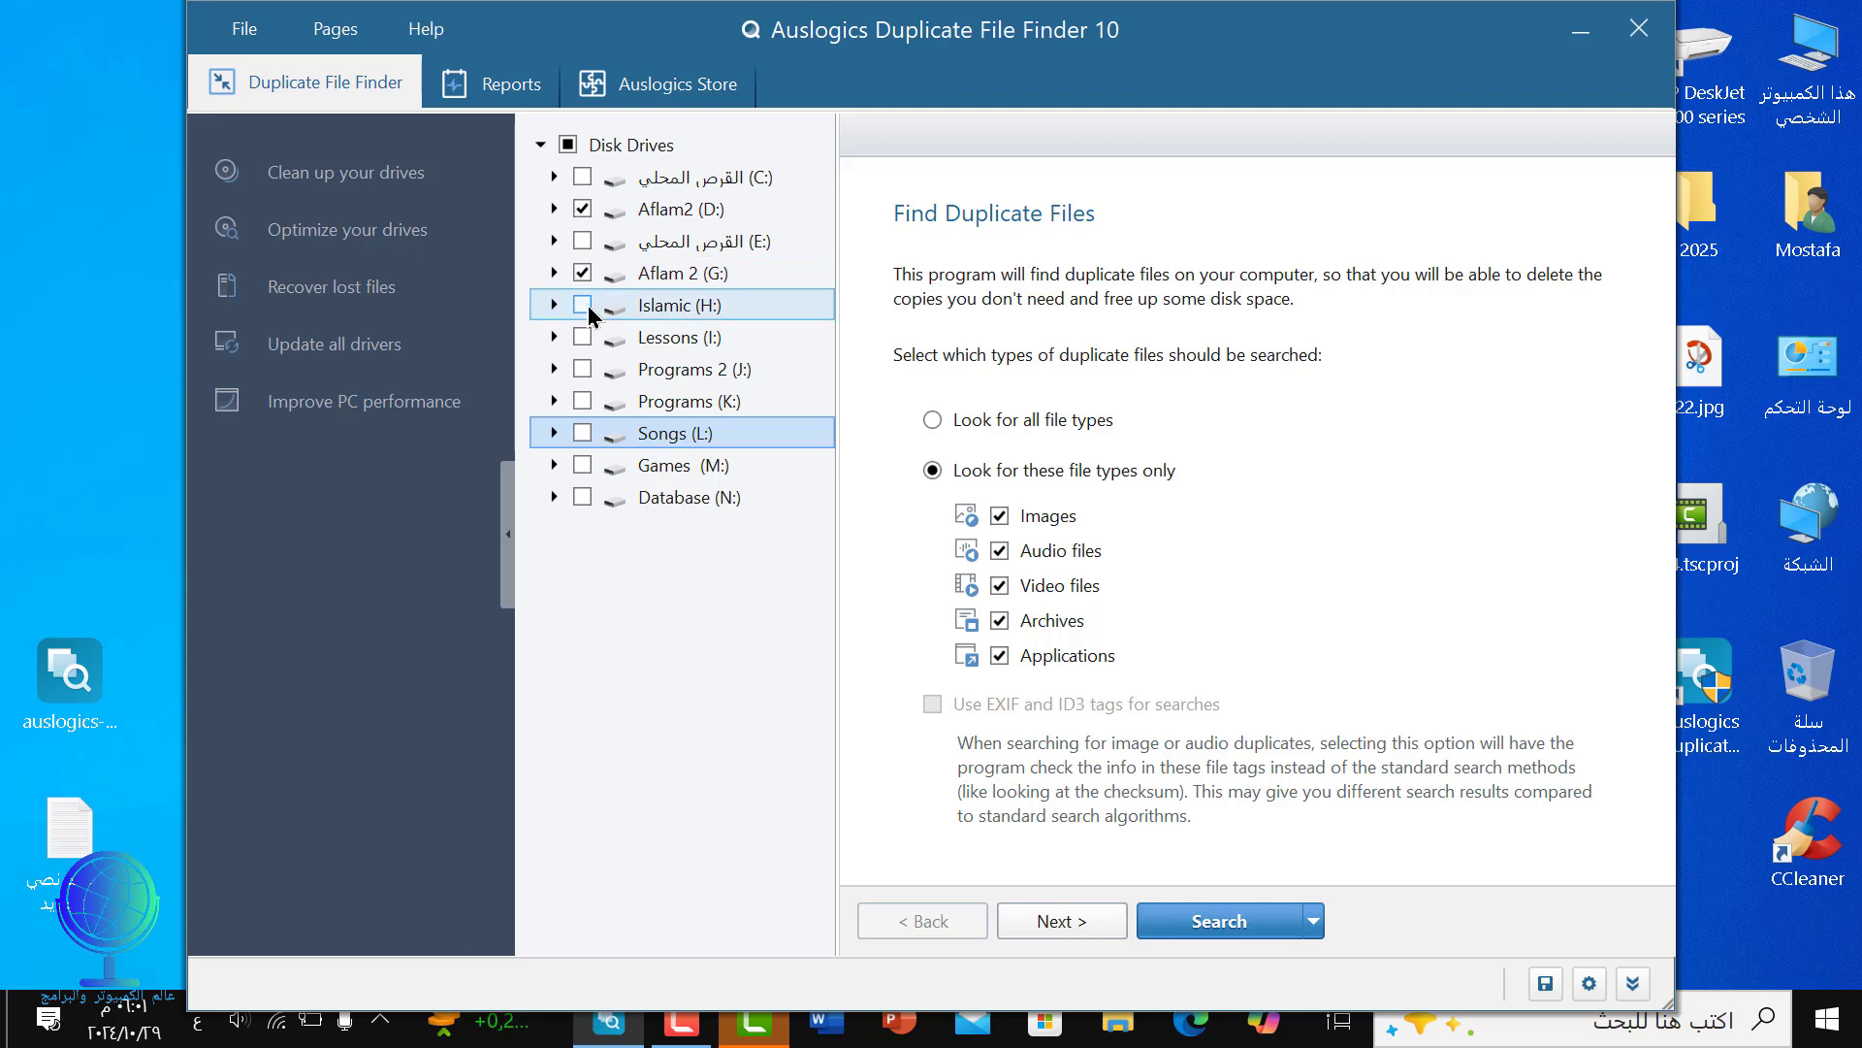
click(1219, 922)
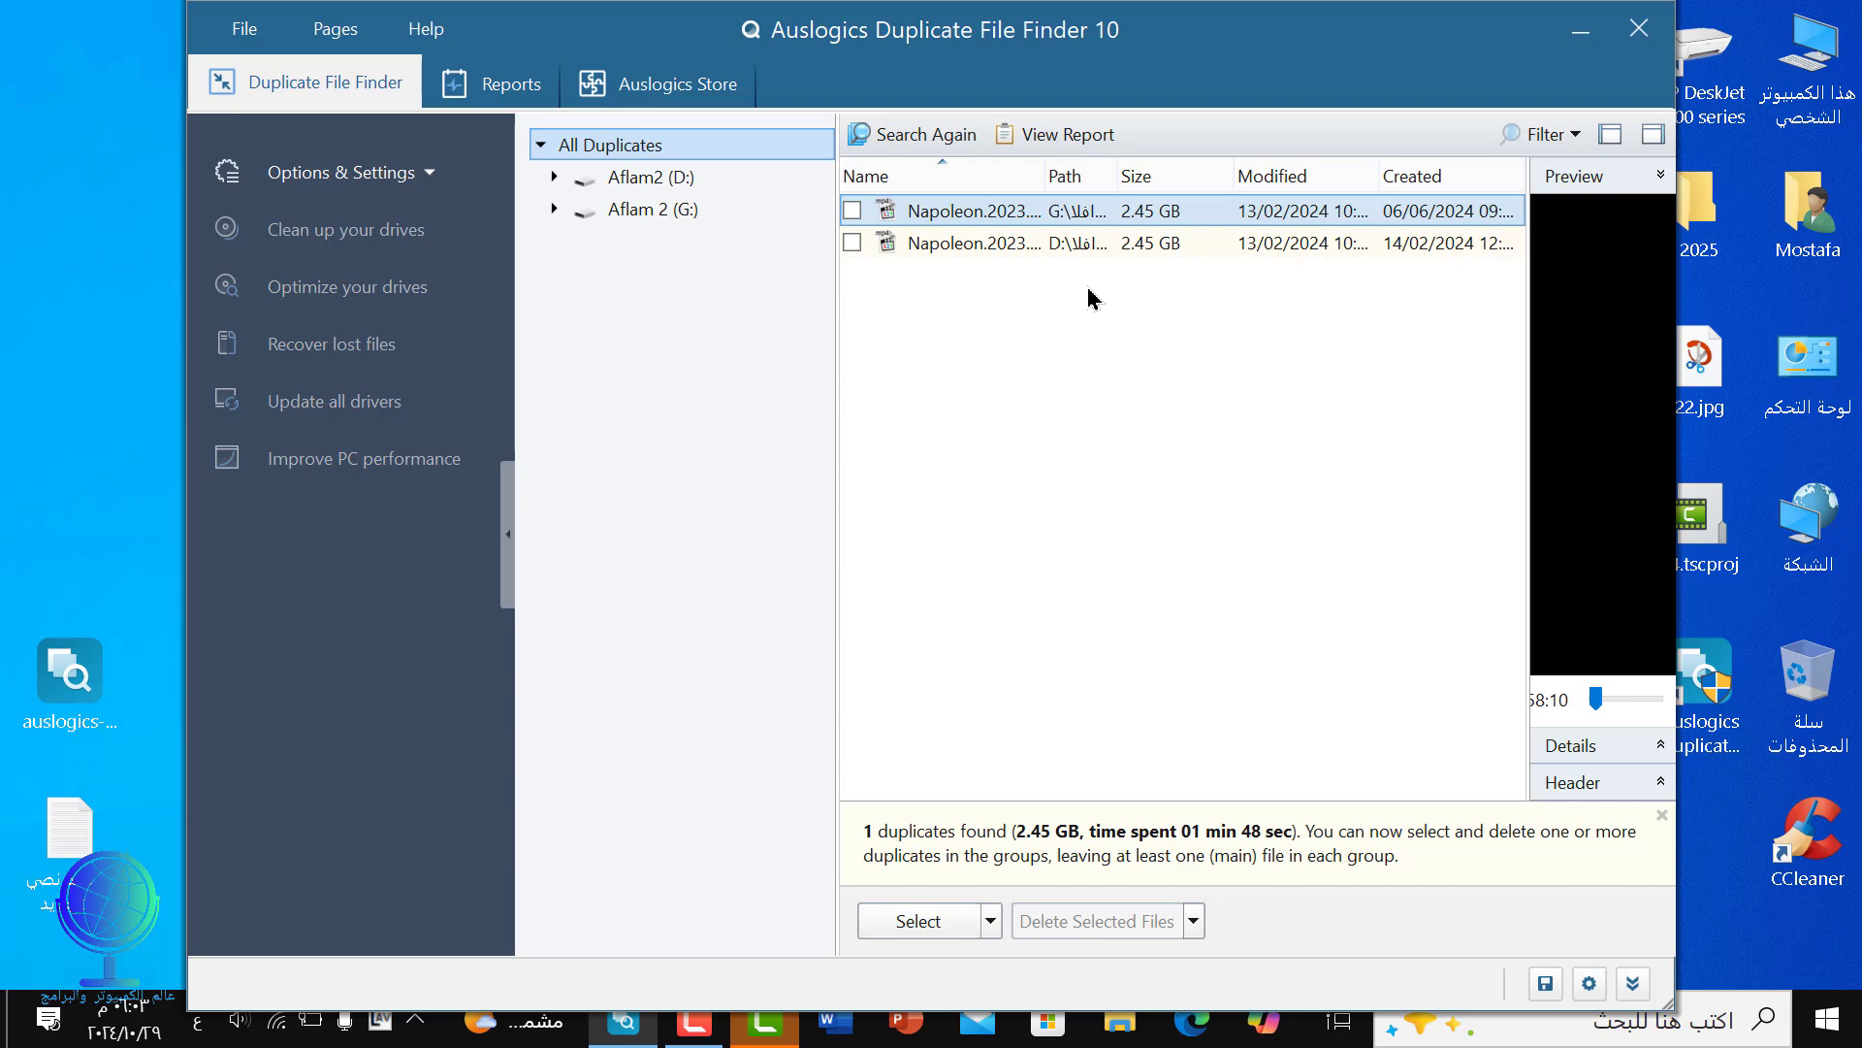
- Hide the drive tree beside the duplicate results and pause the video preview of the G: copy of the Napoleon file
click(1660, 176)
click(1660, 176)
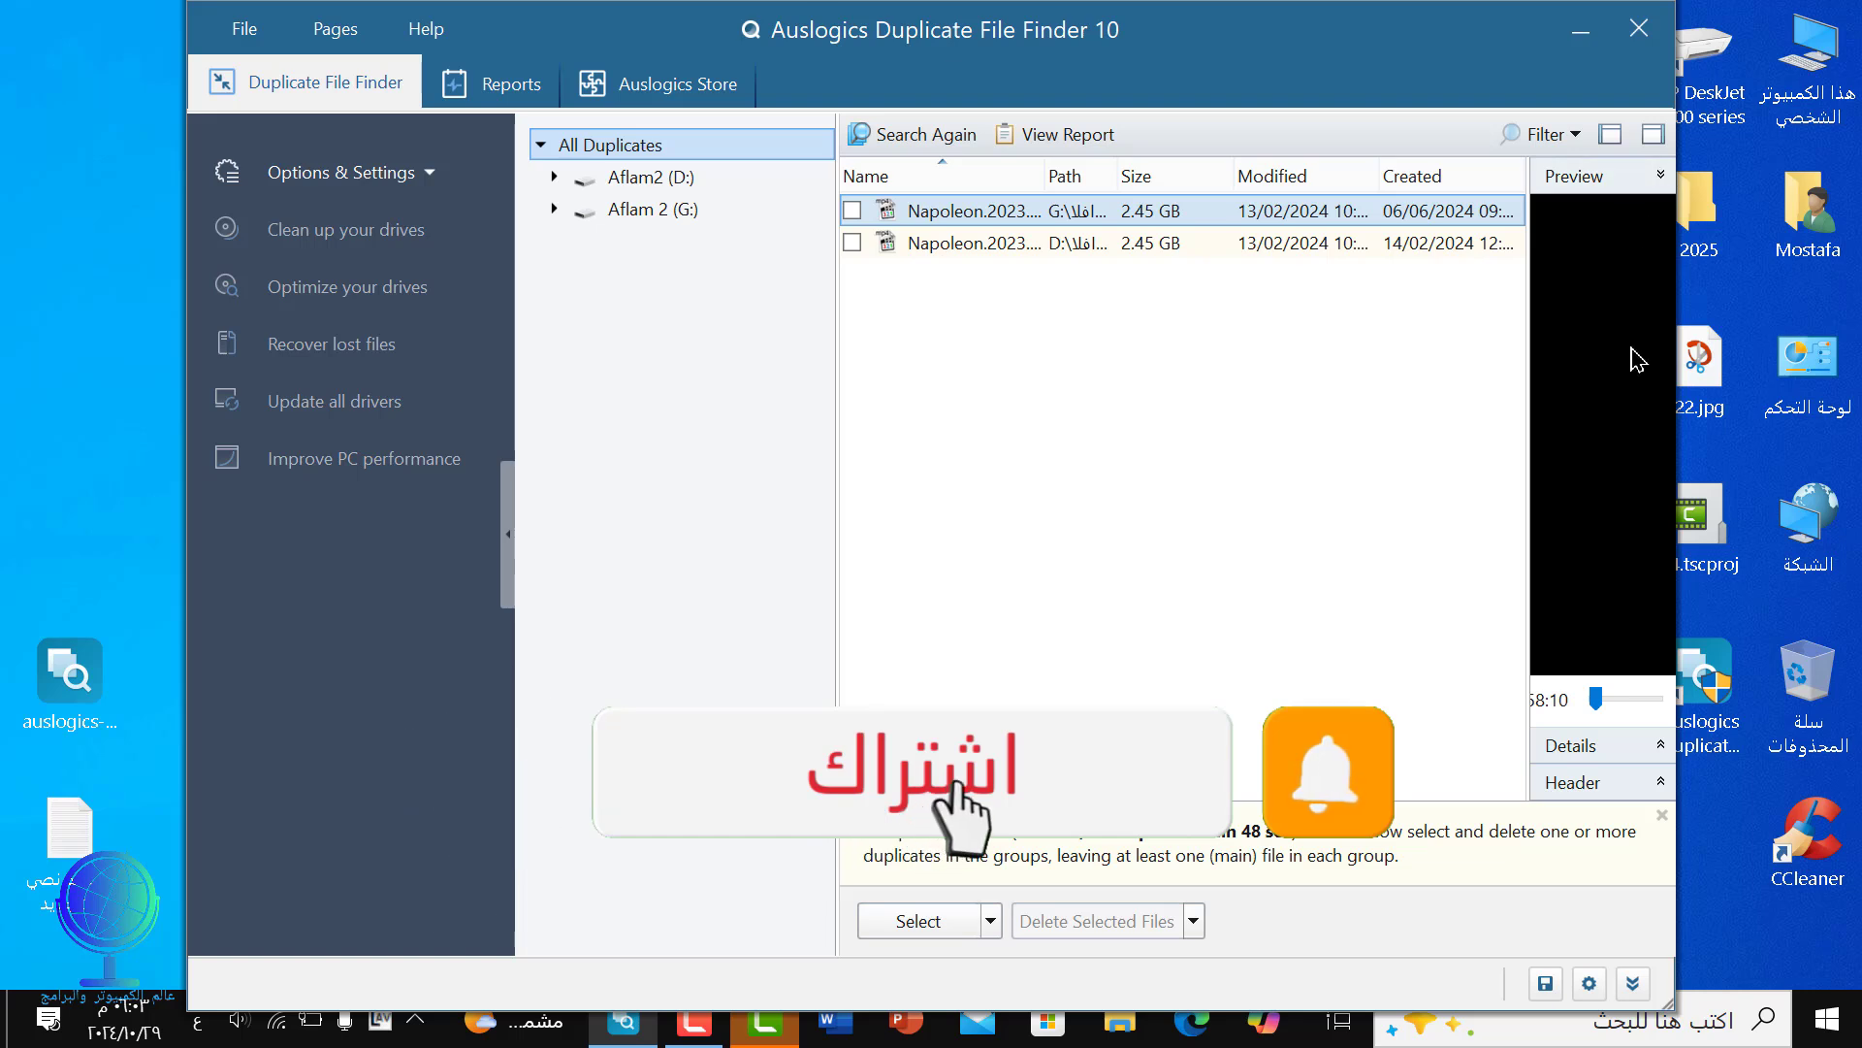
click(1612, 146)
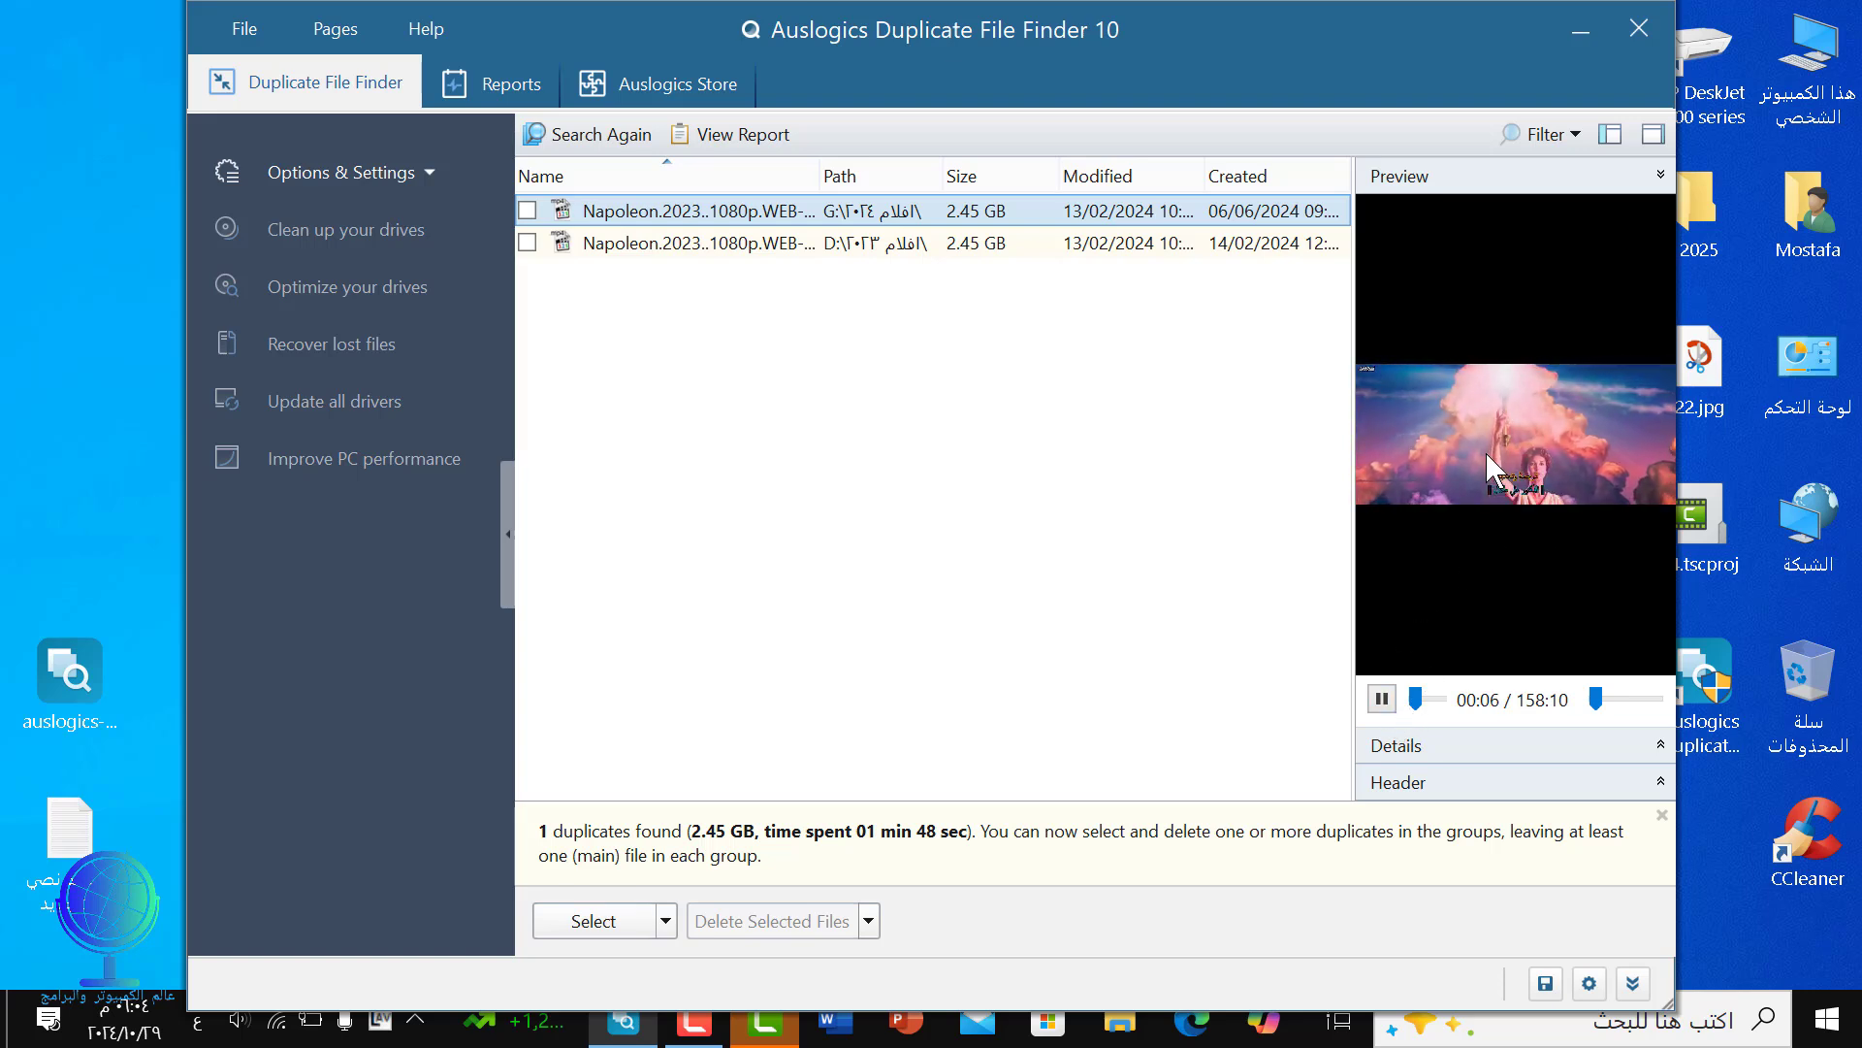
click(1384, 700)
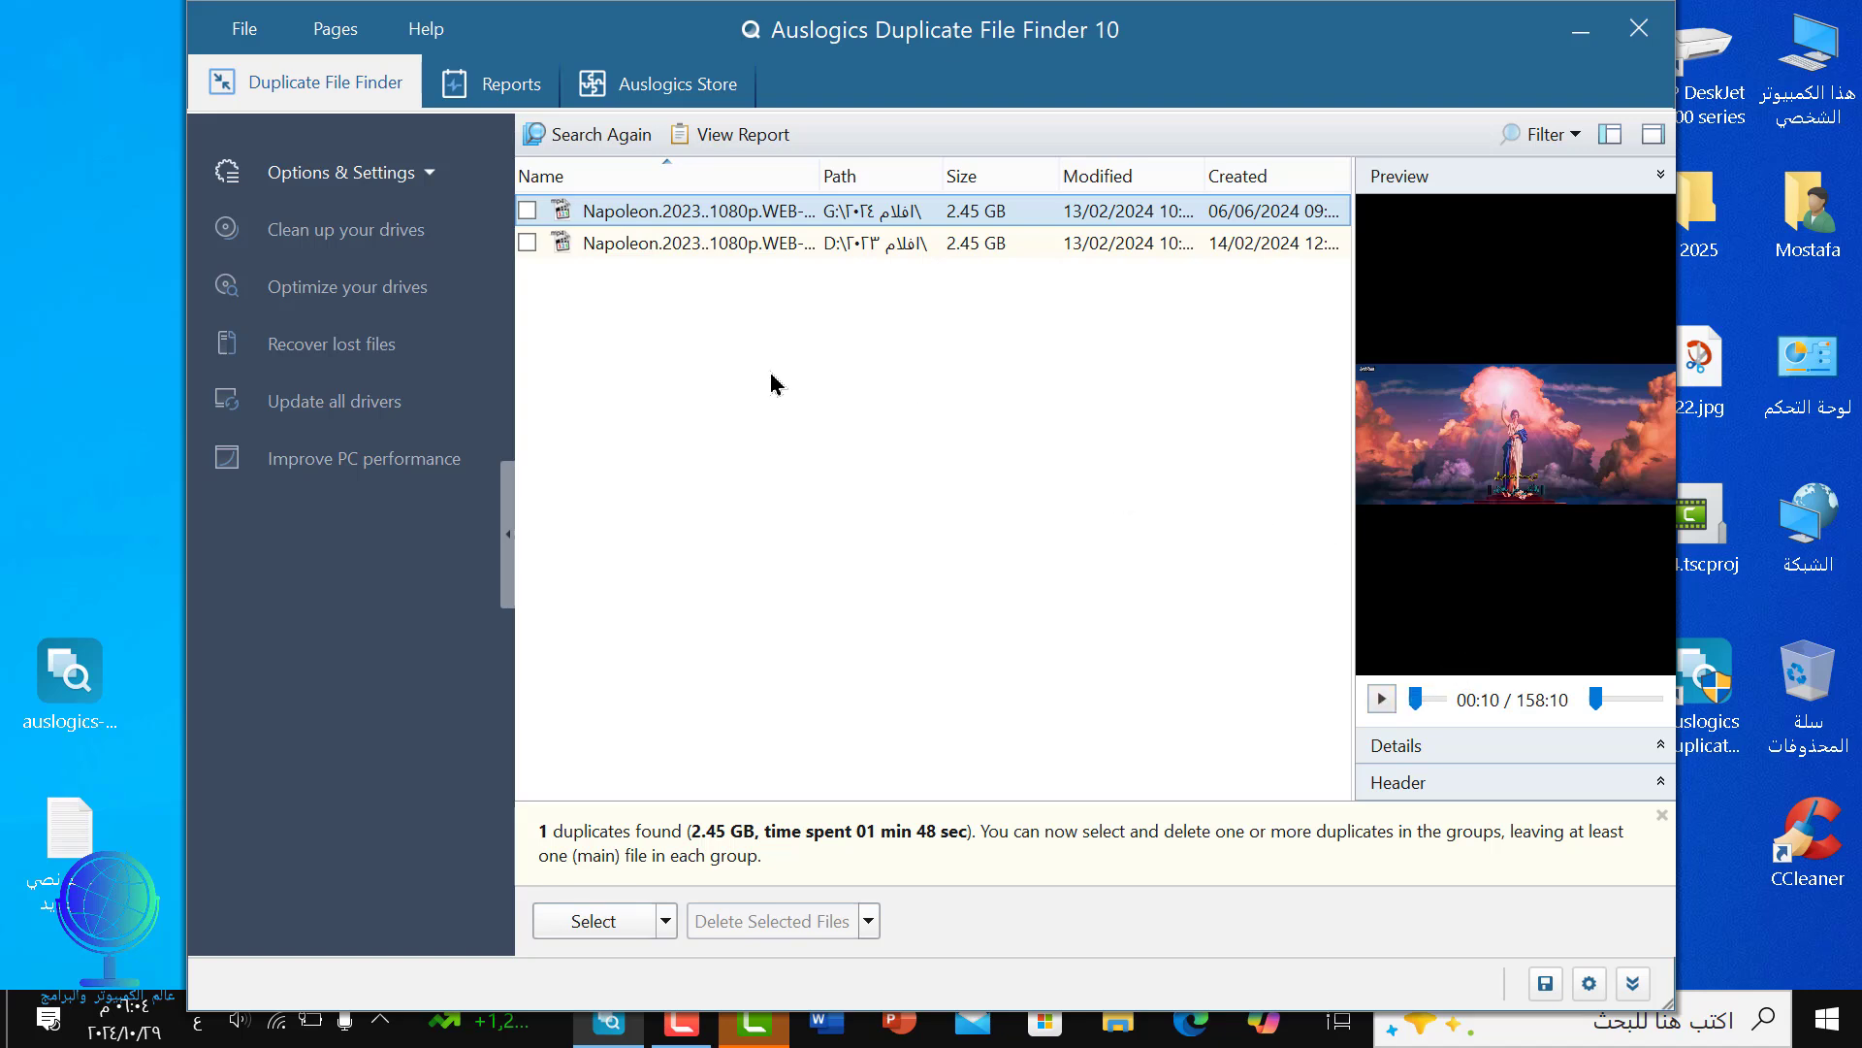
- Mark the Napoleon copy on drive D: and delete it to the Recycle Bin, accepting the confirmation
click(527, 243)
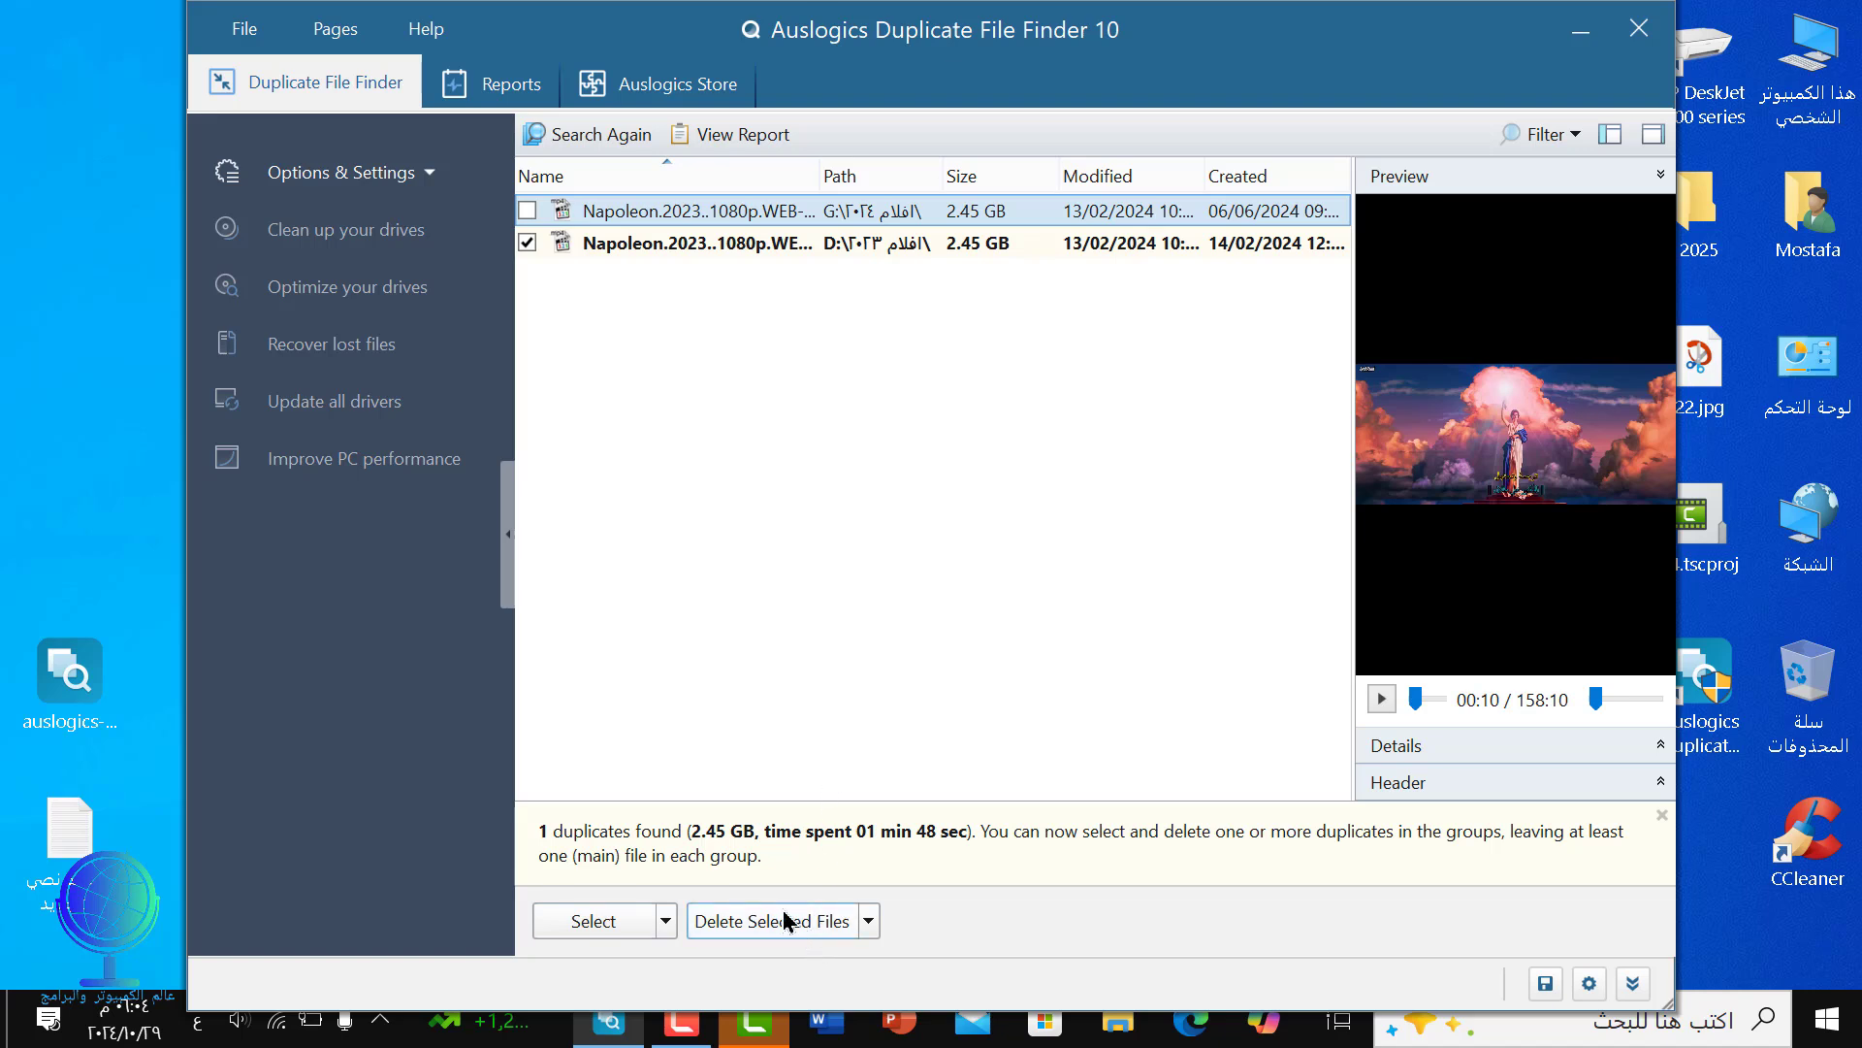
click(746, 247)
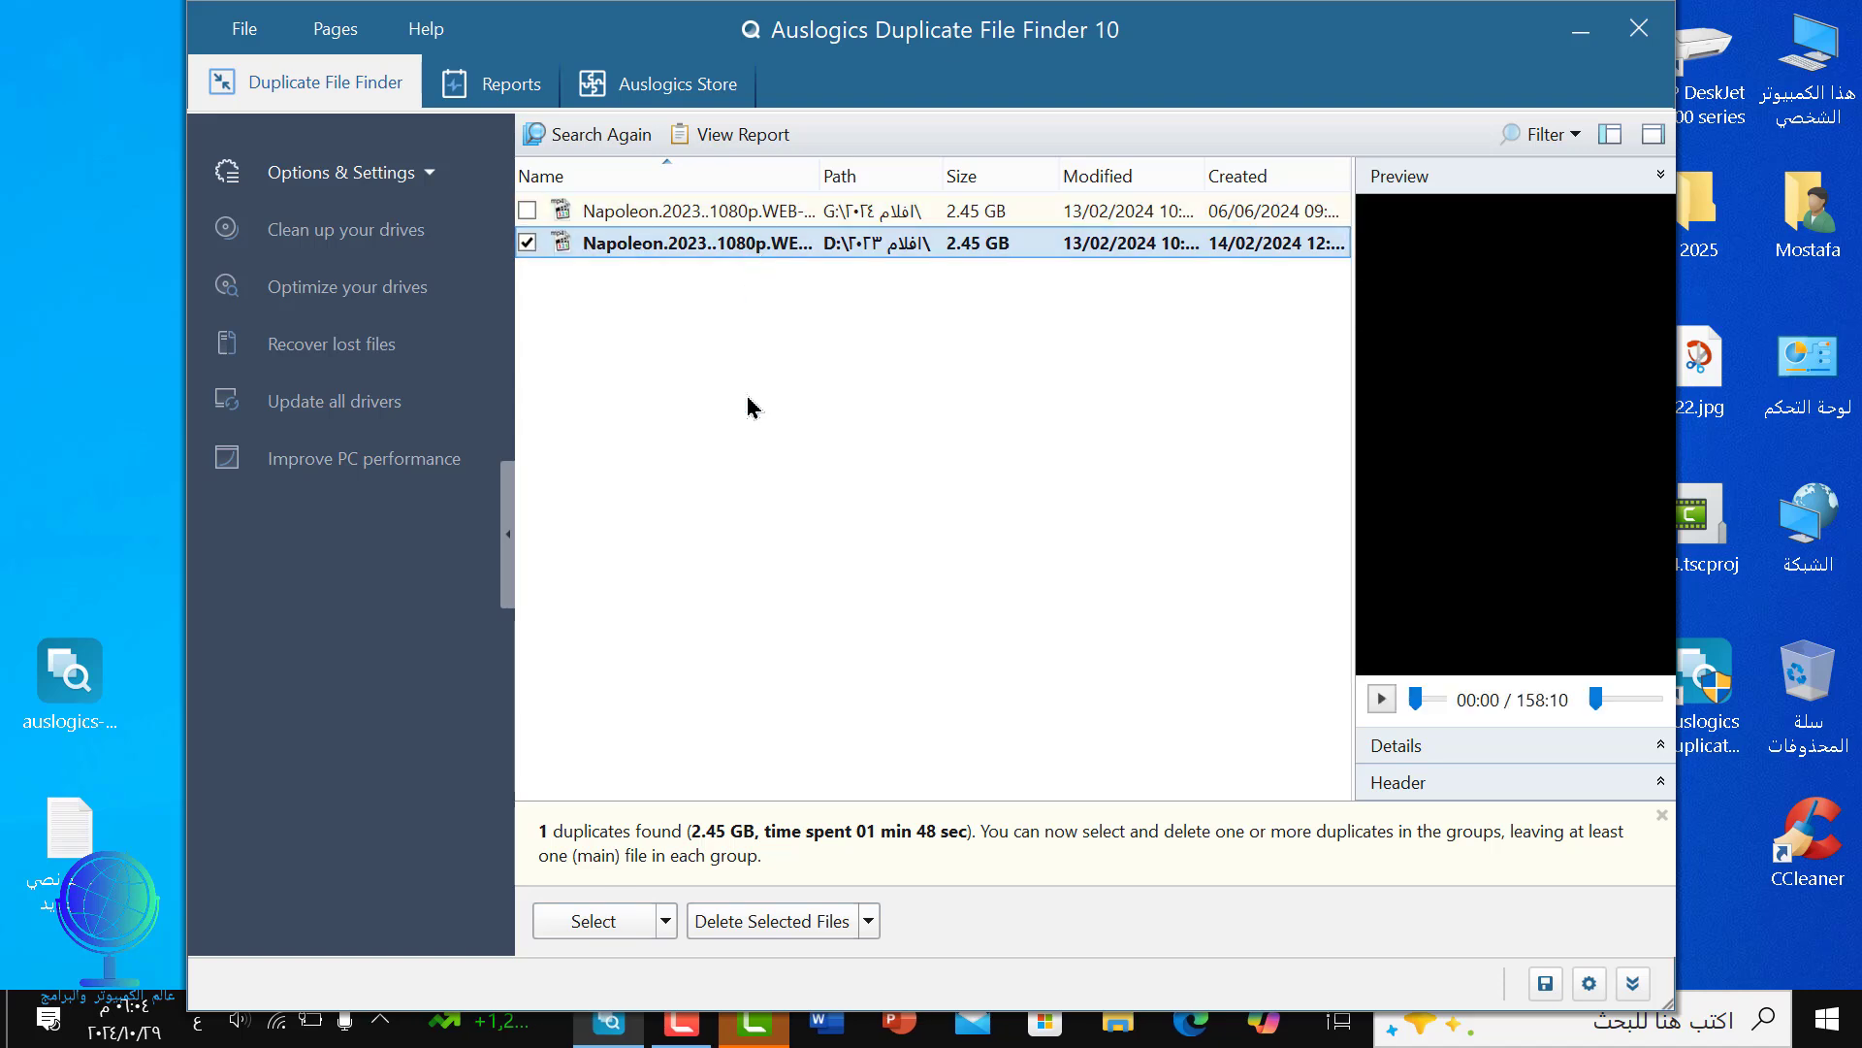
click(869, 920)
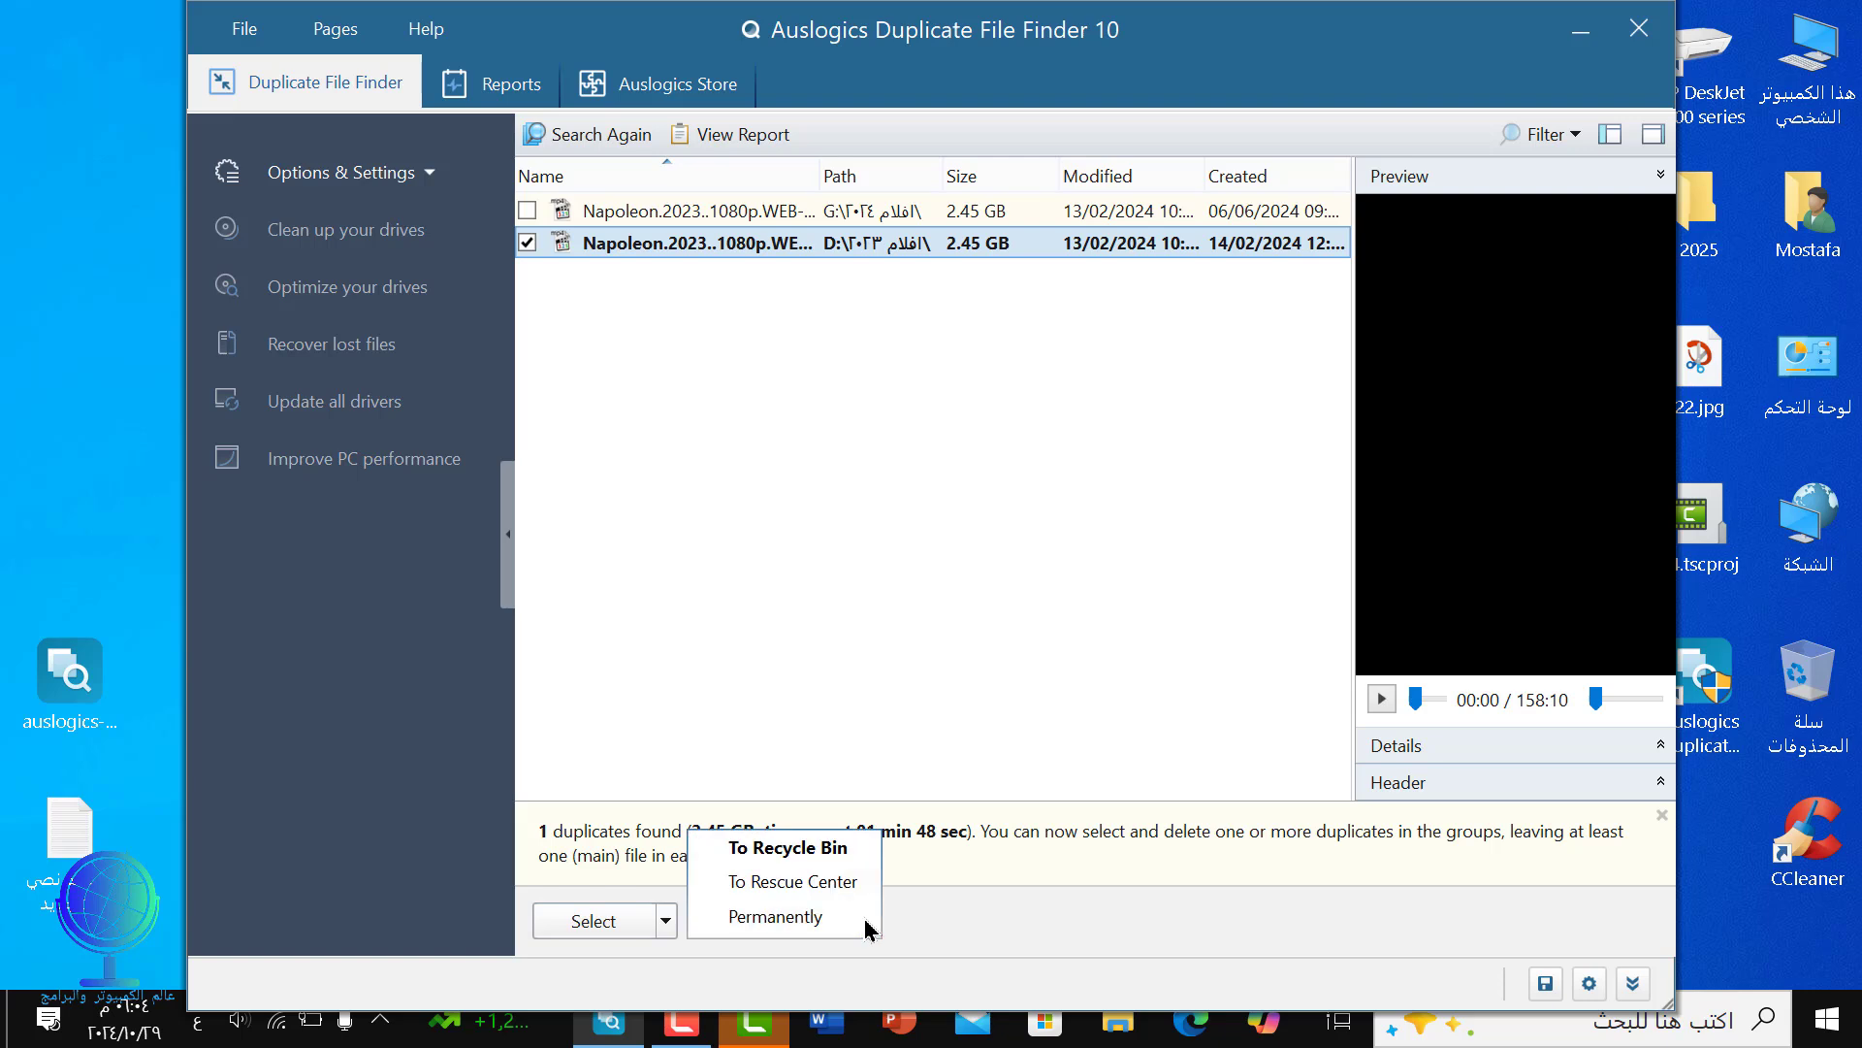
click(794, 858)
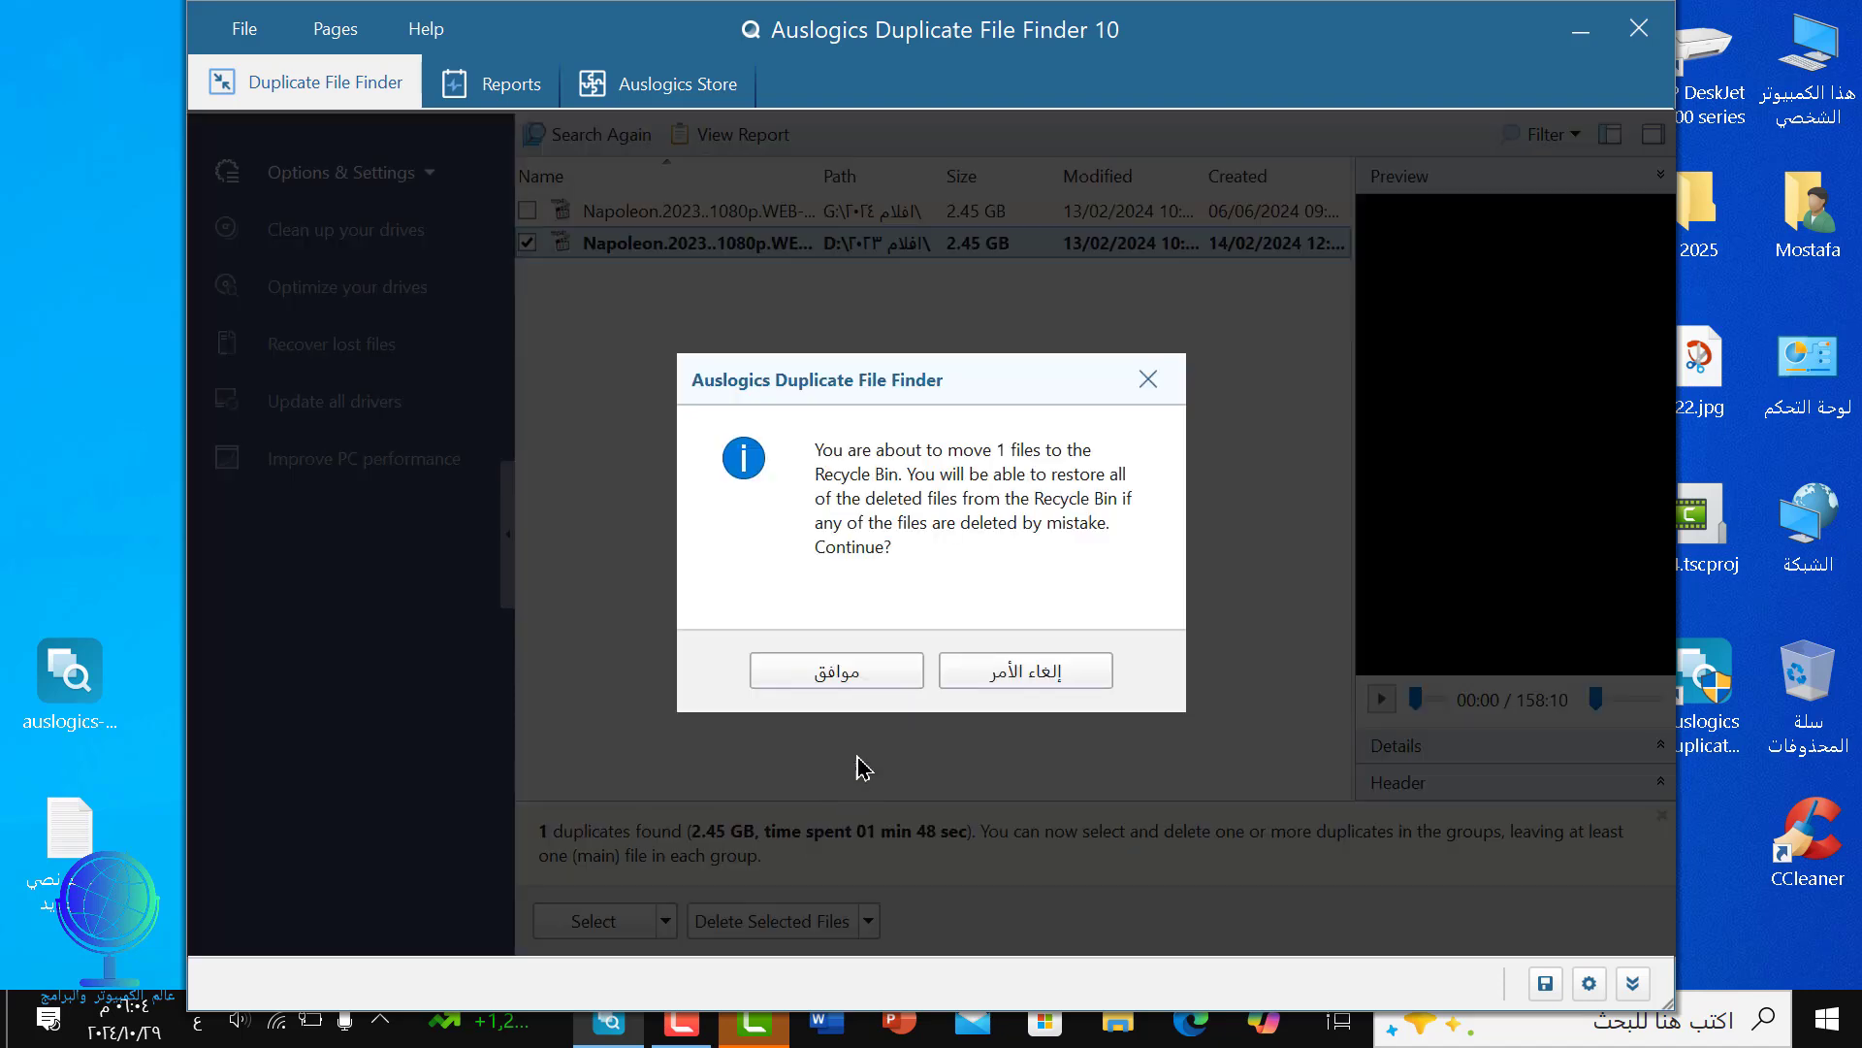
click(858, 674)
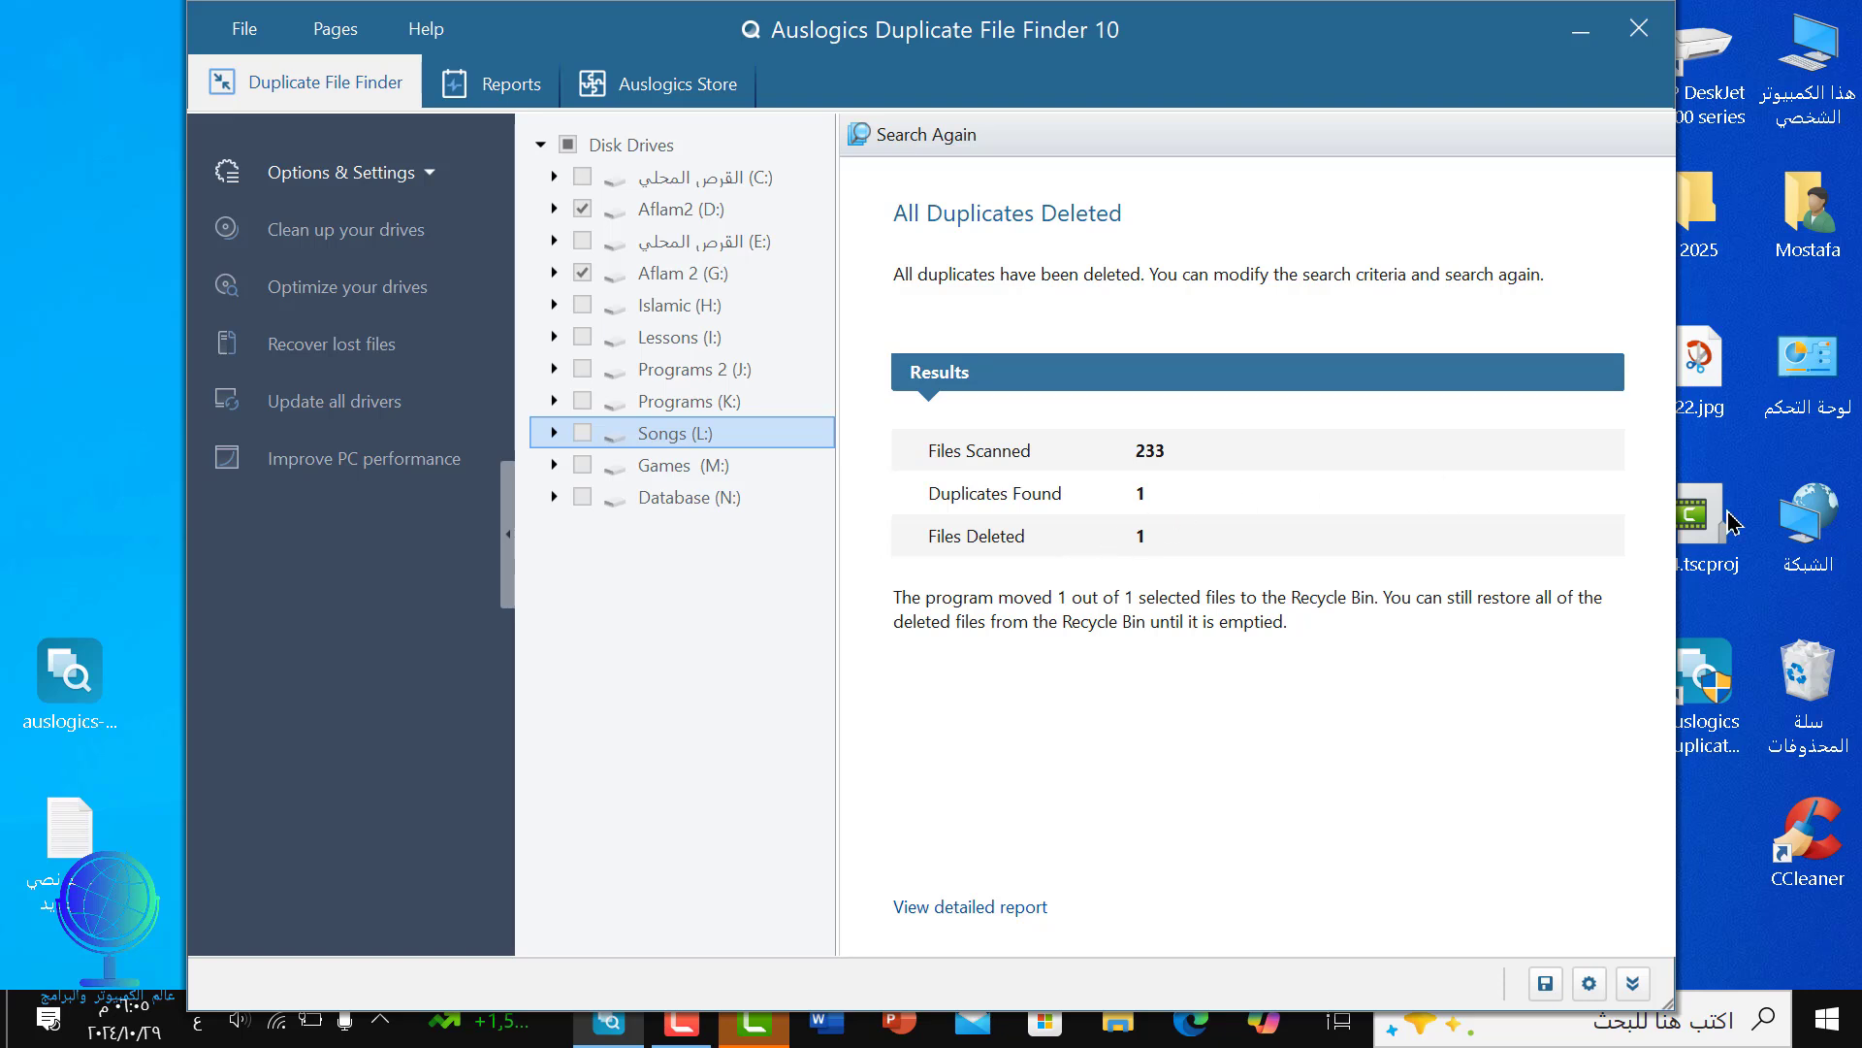
- Minimize the program, check the Recycle Bin for the deleted Napoleon video, and close the Recycle Bin window
click(1581, 31)
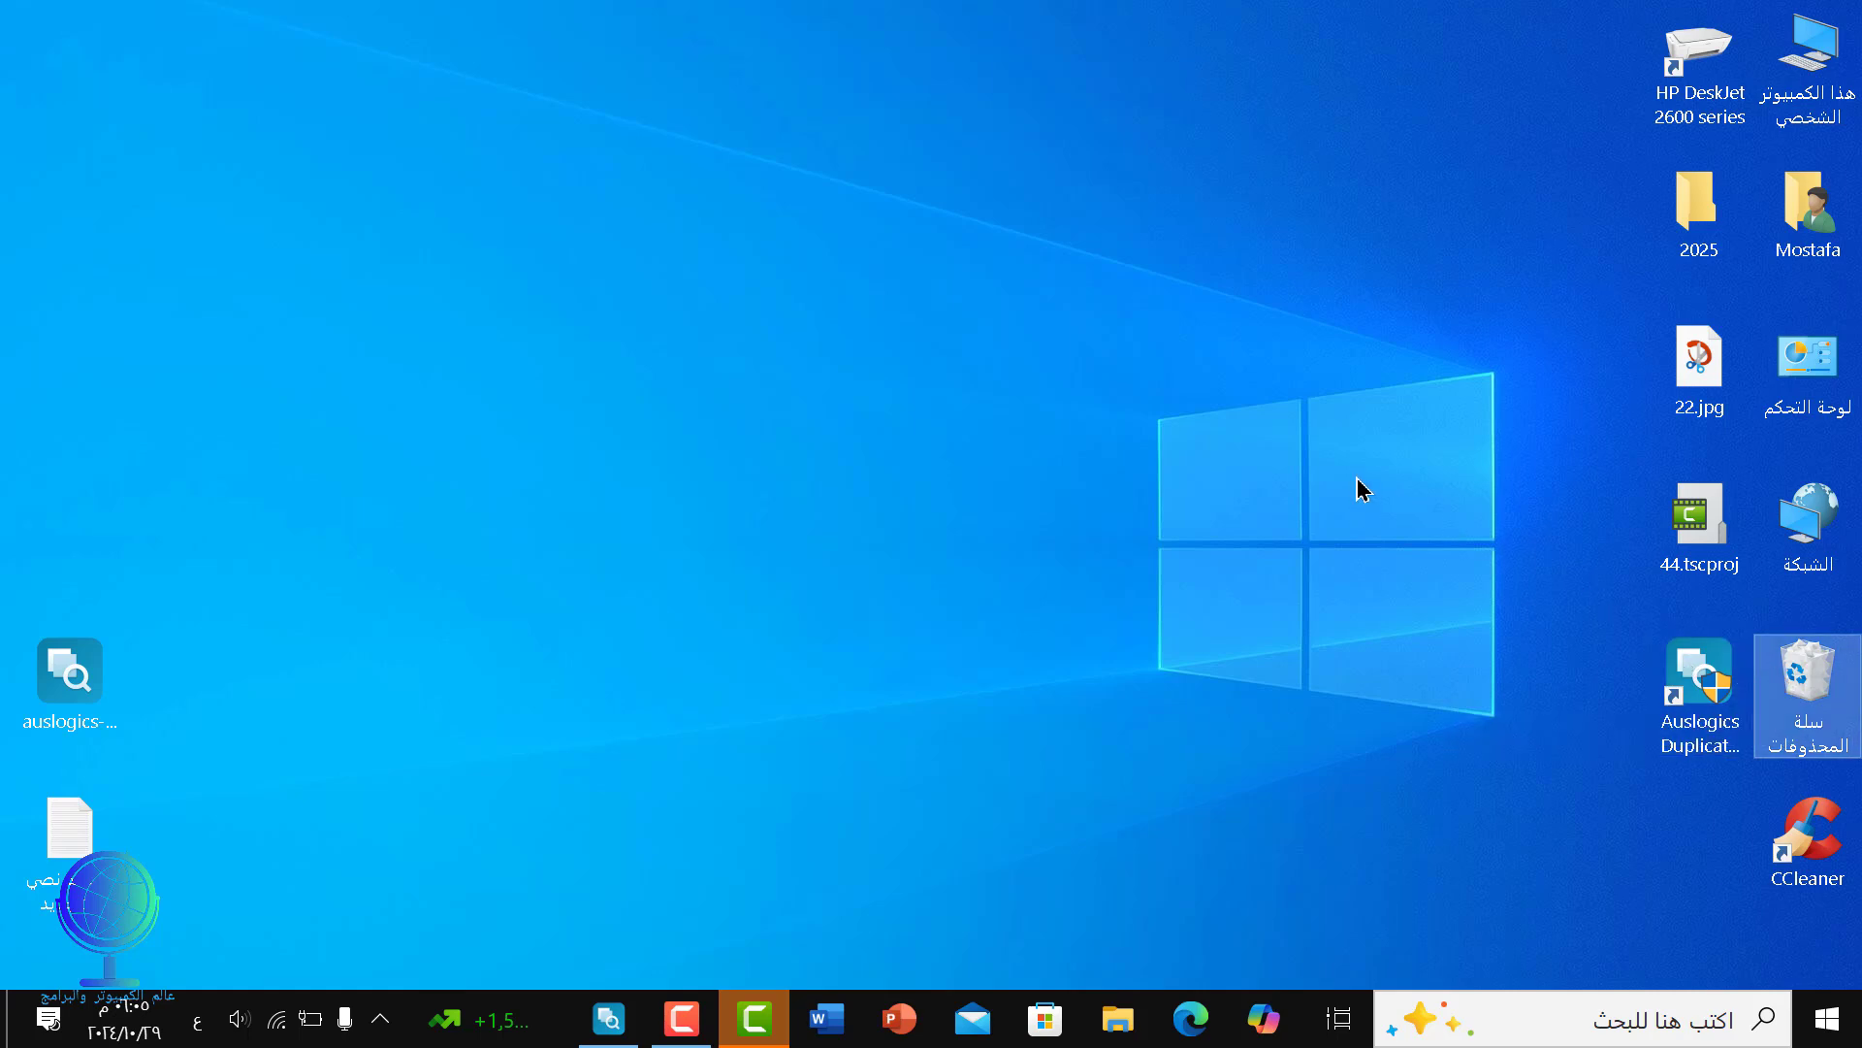
key(Return)
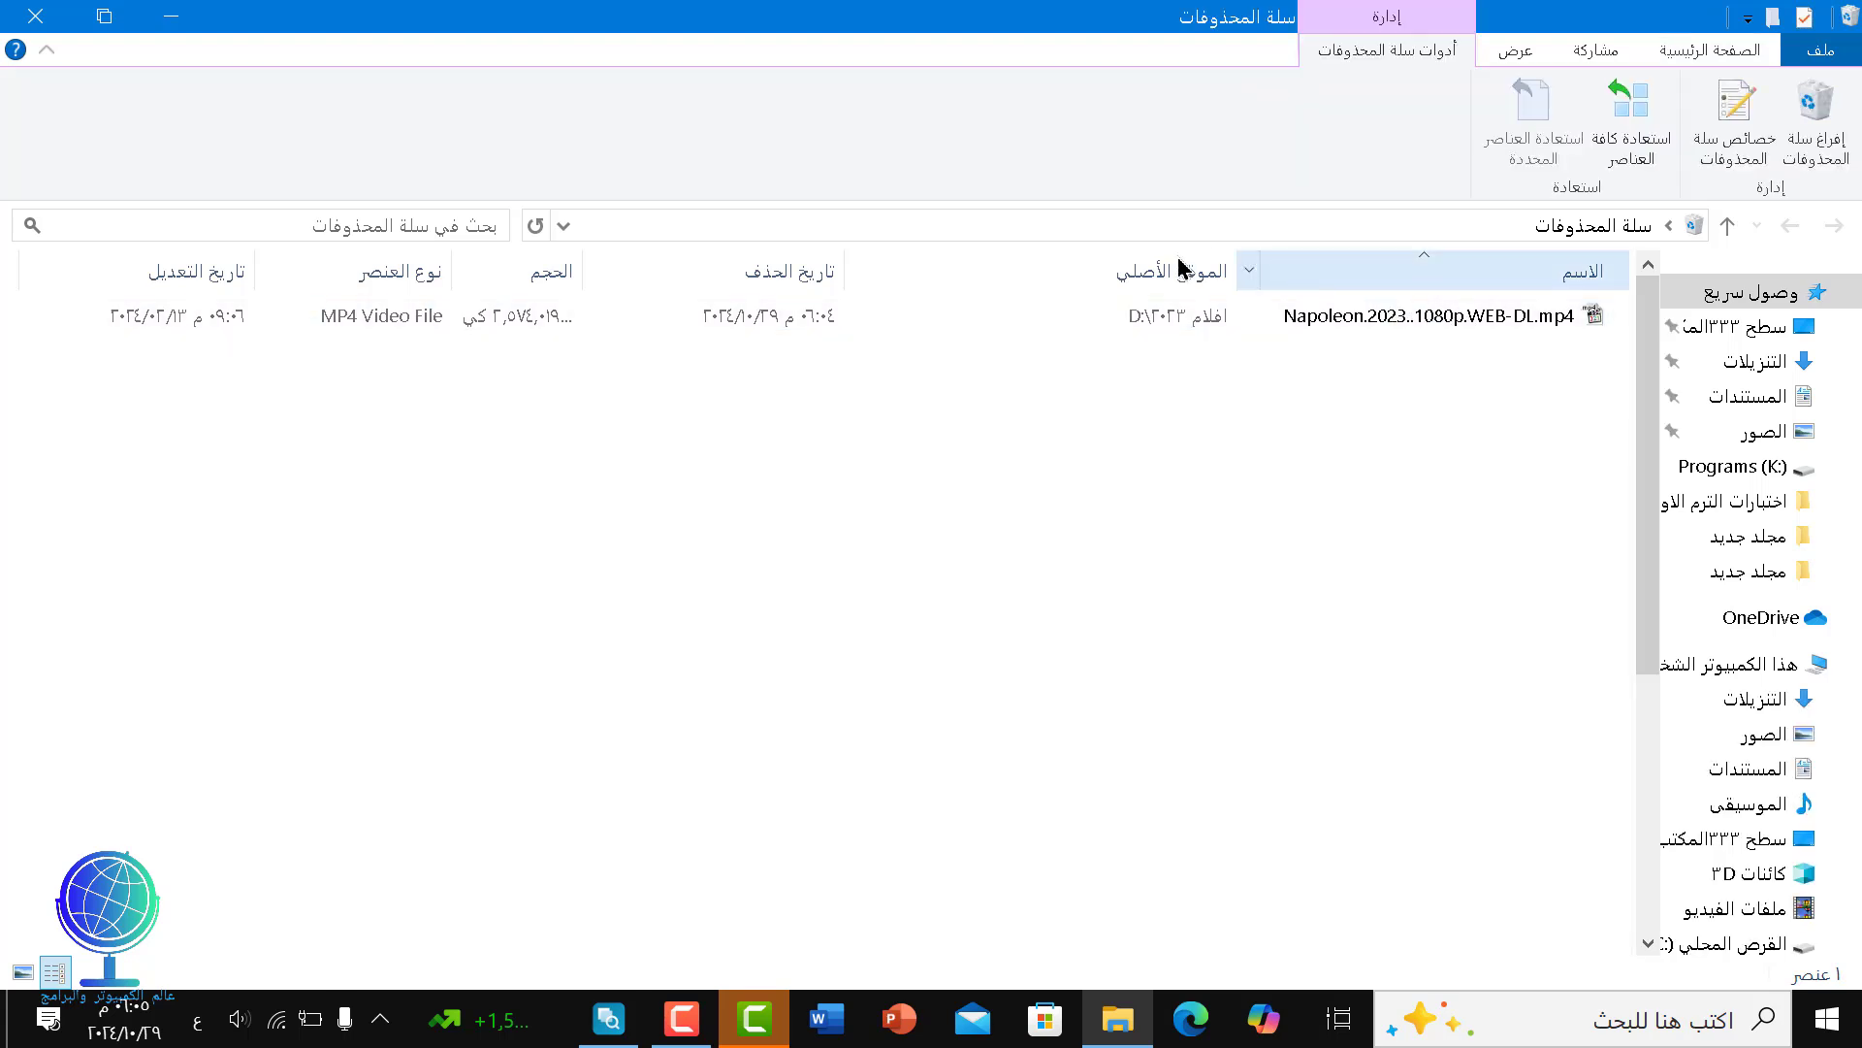
click(38, 14)
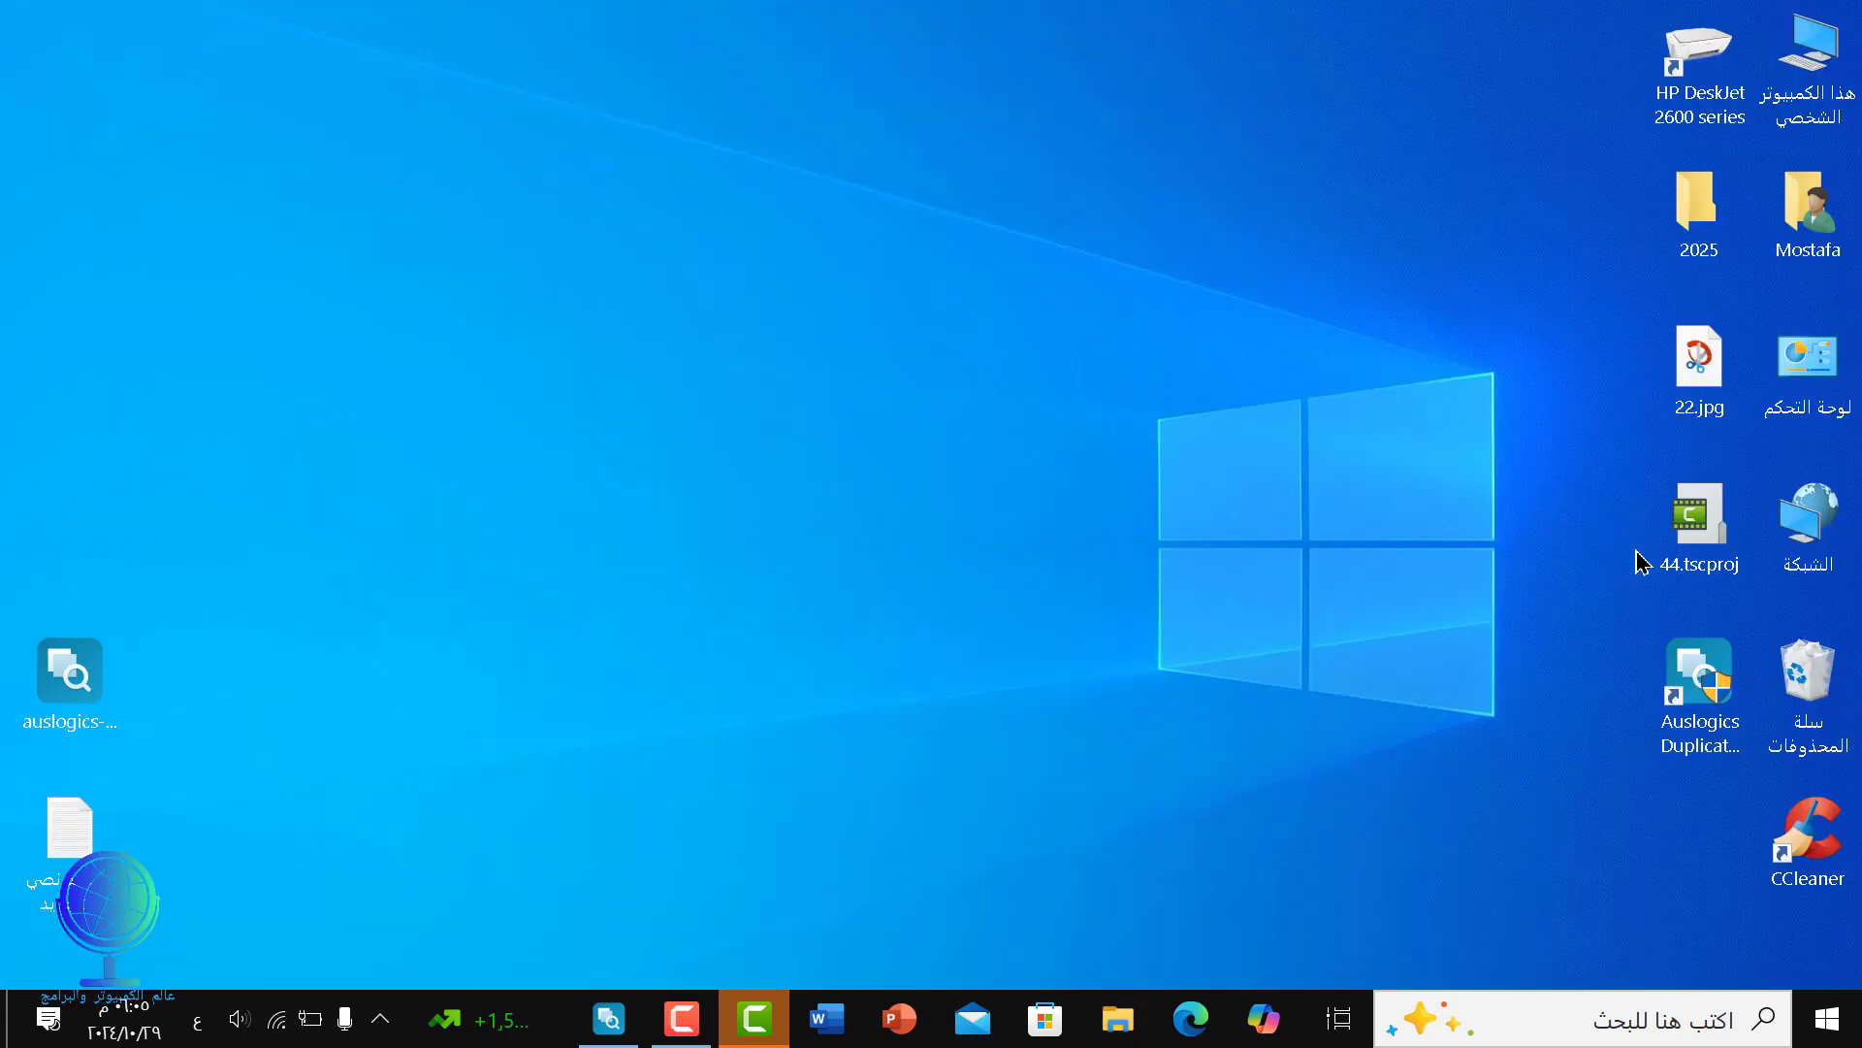
click(1812, 696)
double_click(1812, 697)
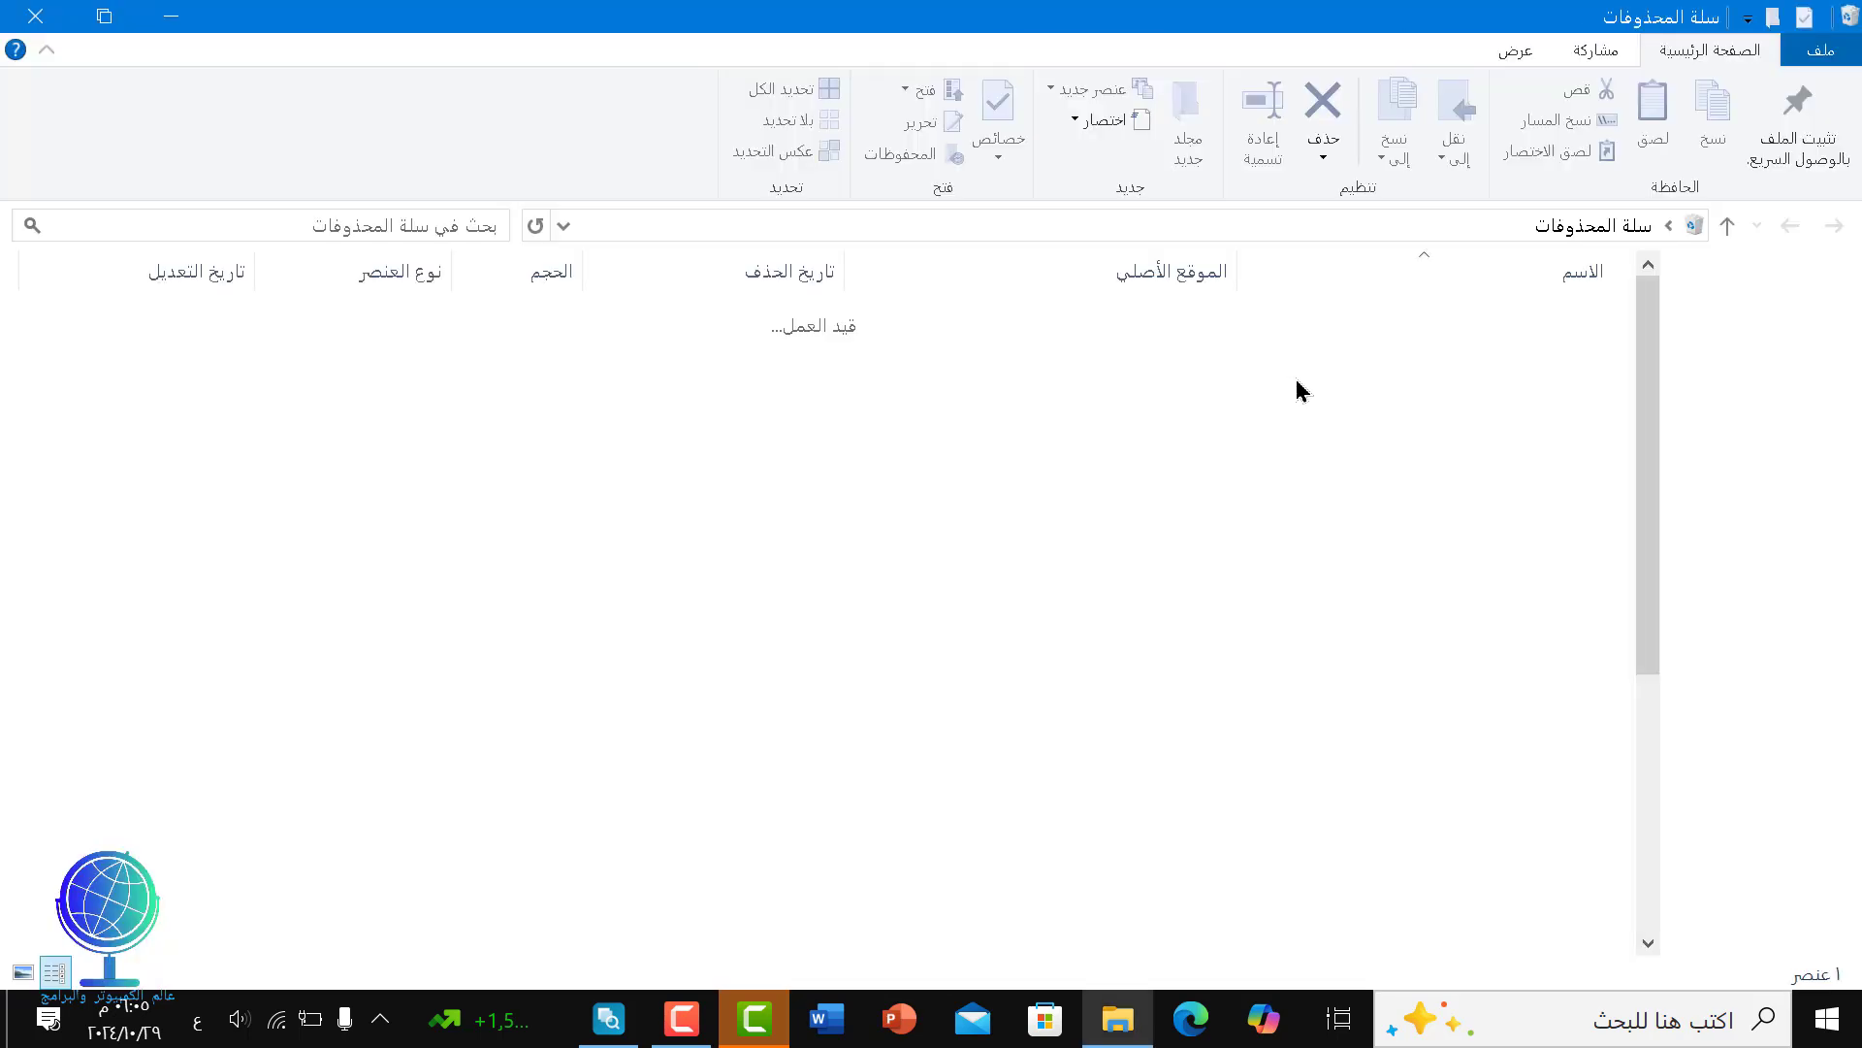
click(1387, 322)
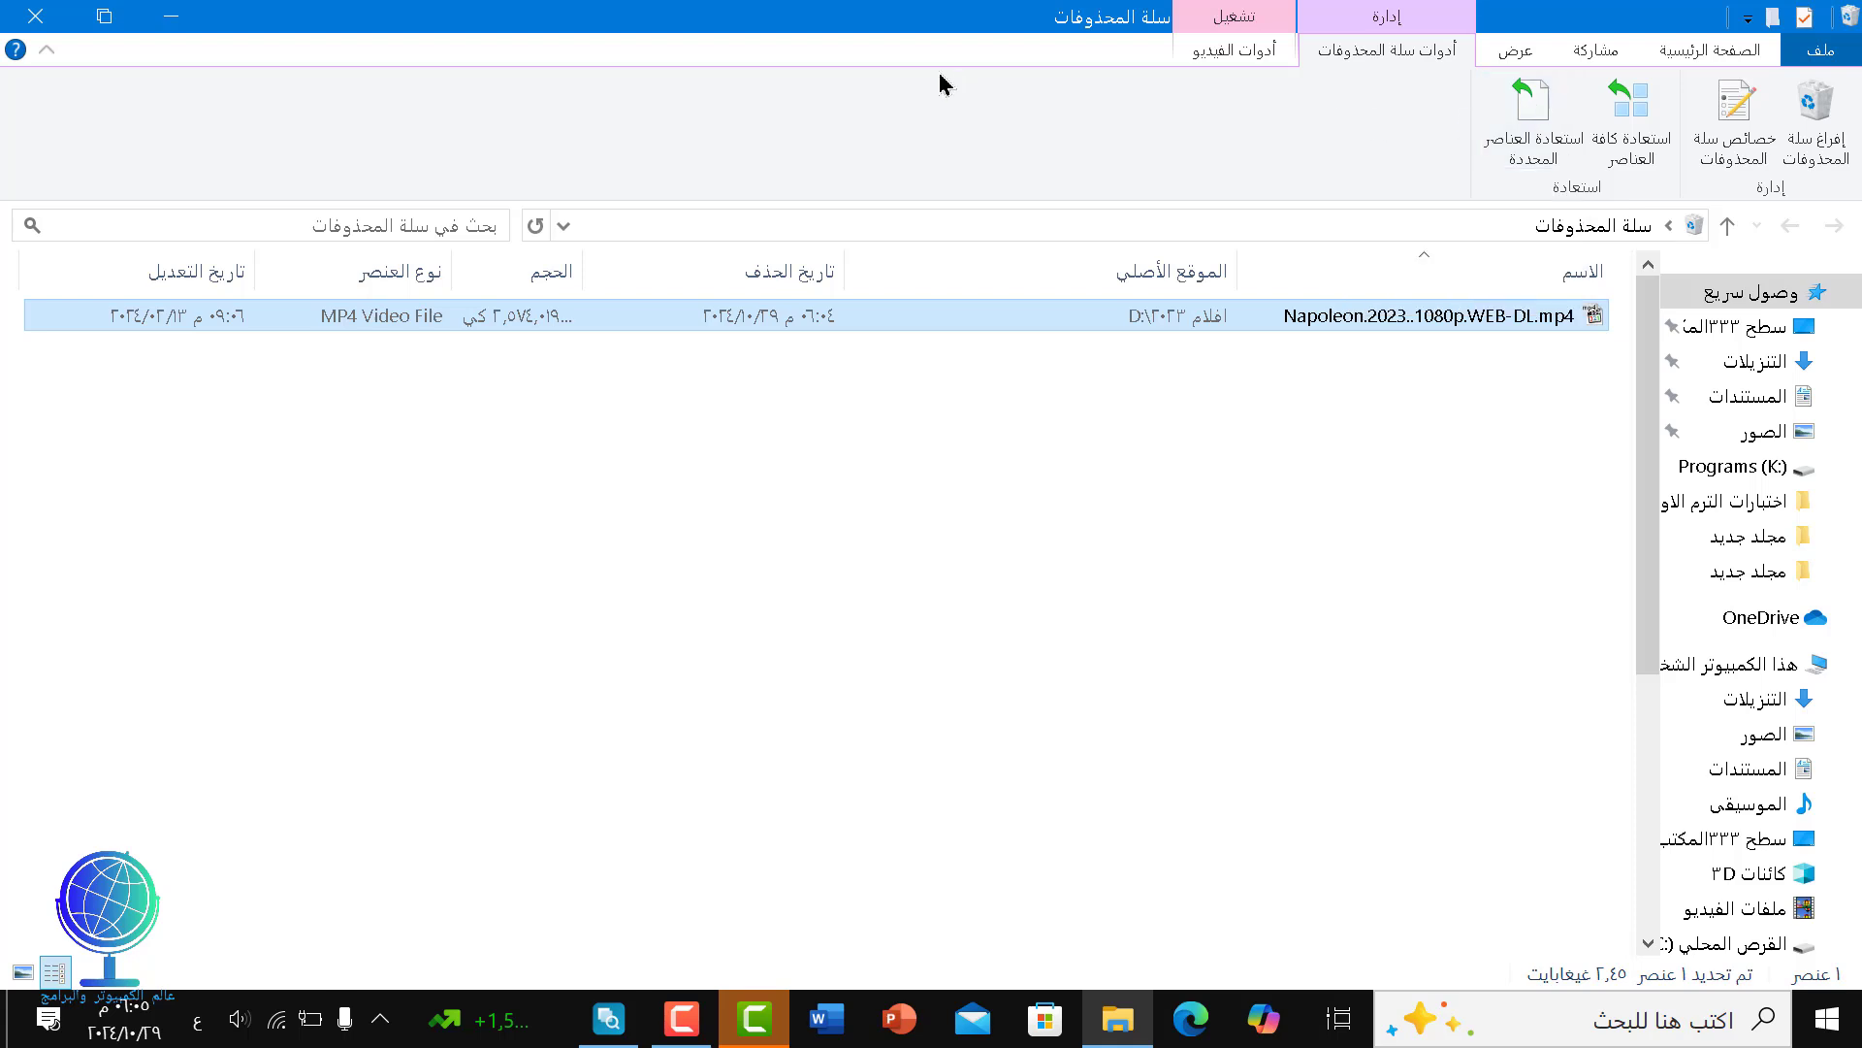
click(52, 22)
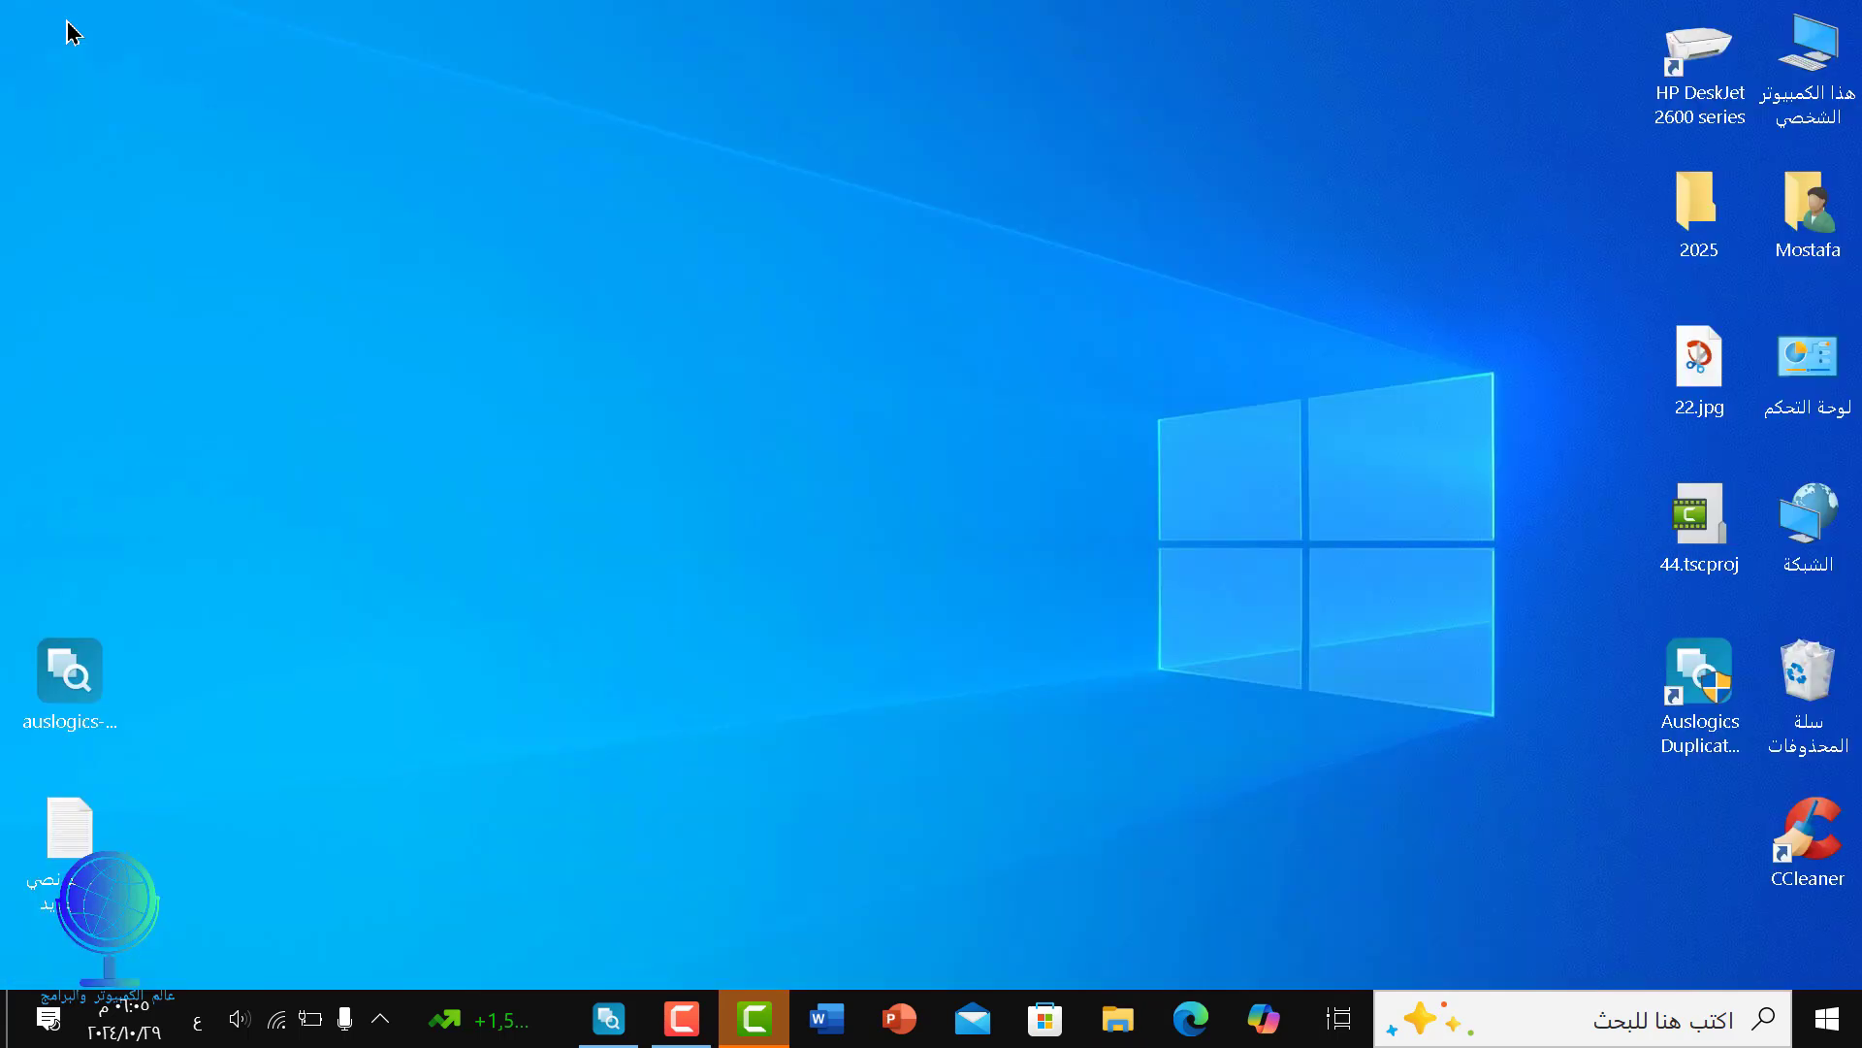
- Return to Auslogics Duplicate File Finder and open its About information
click(609, 1019)
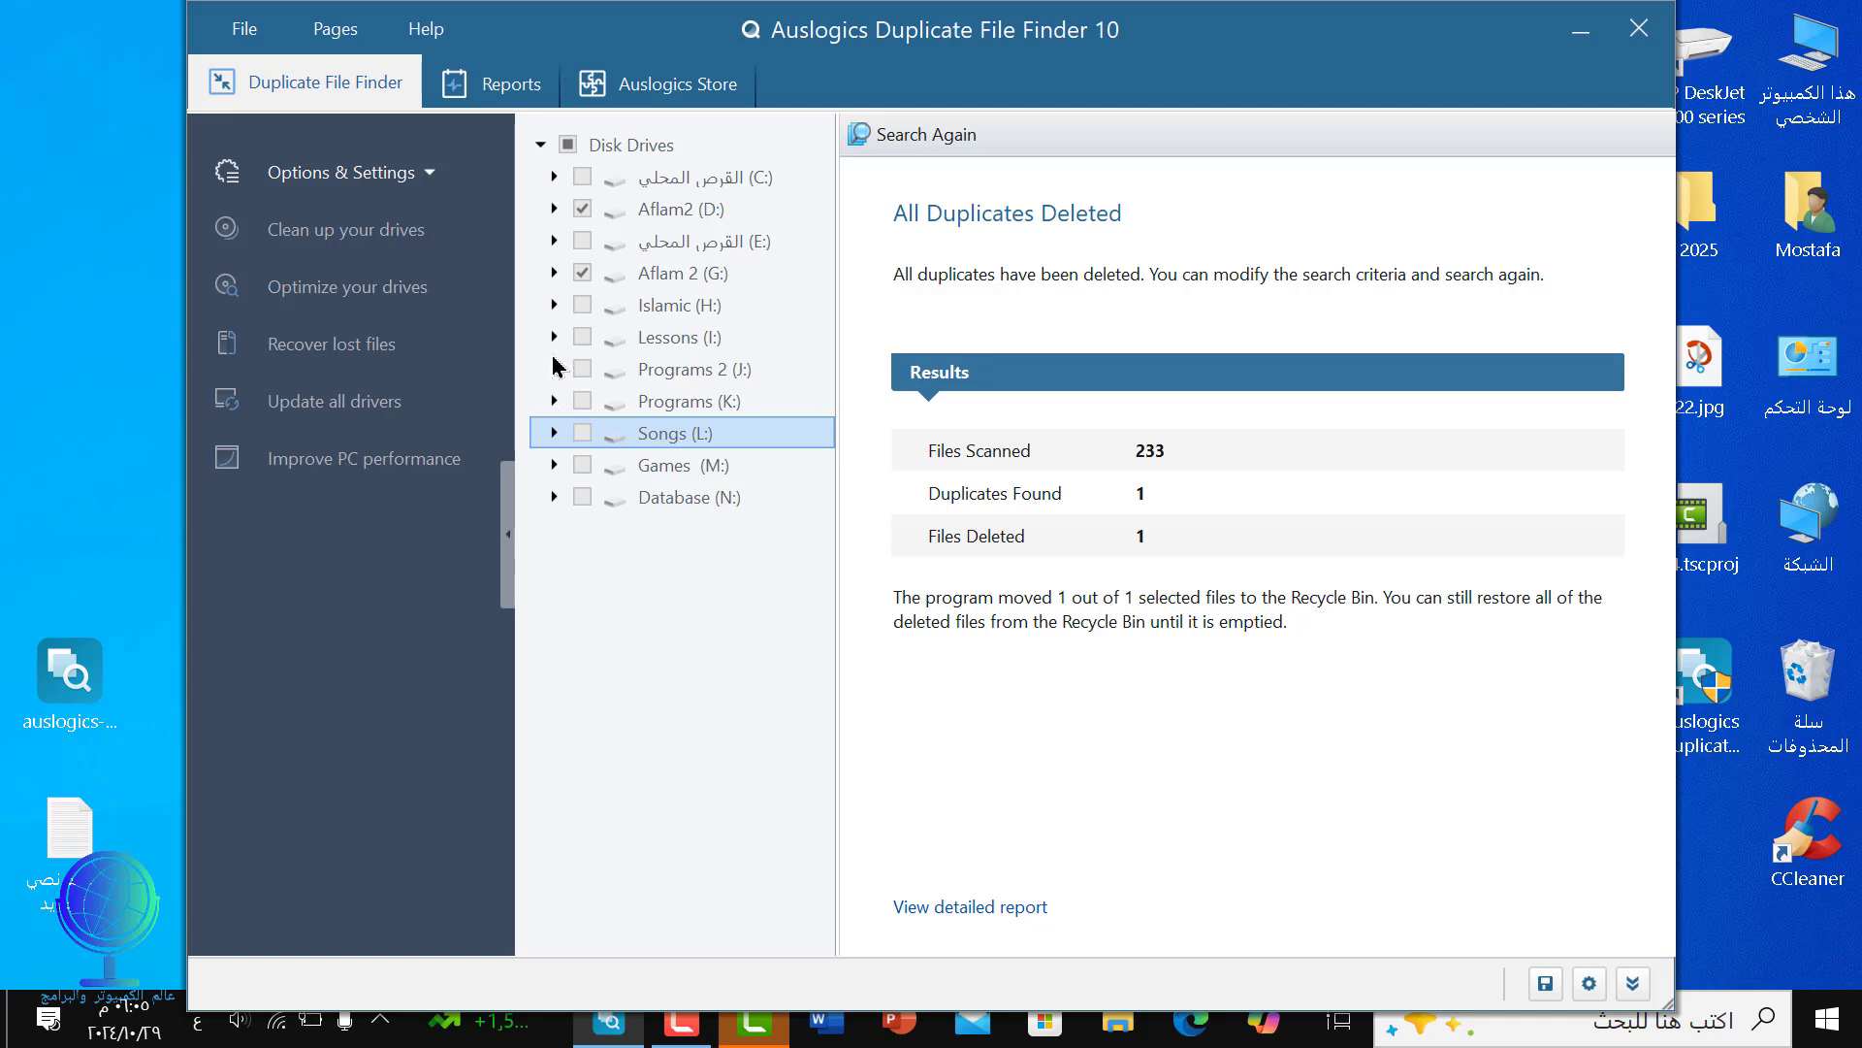
click(444, 34)
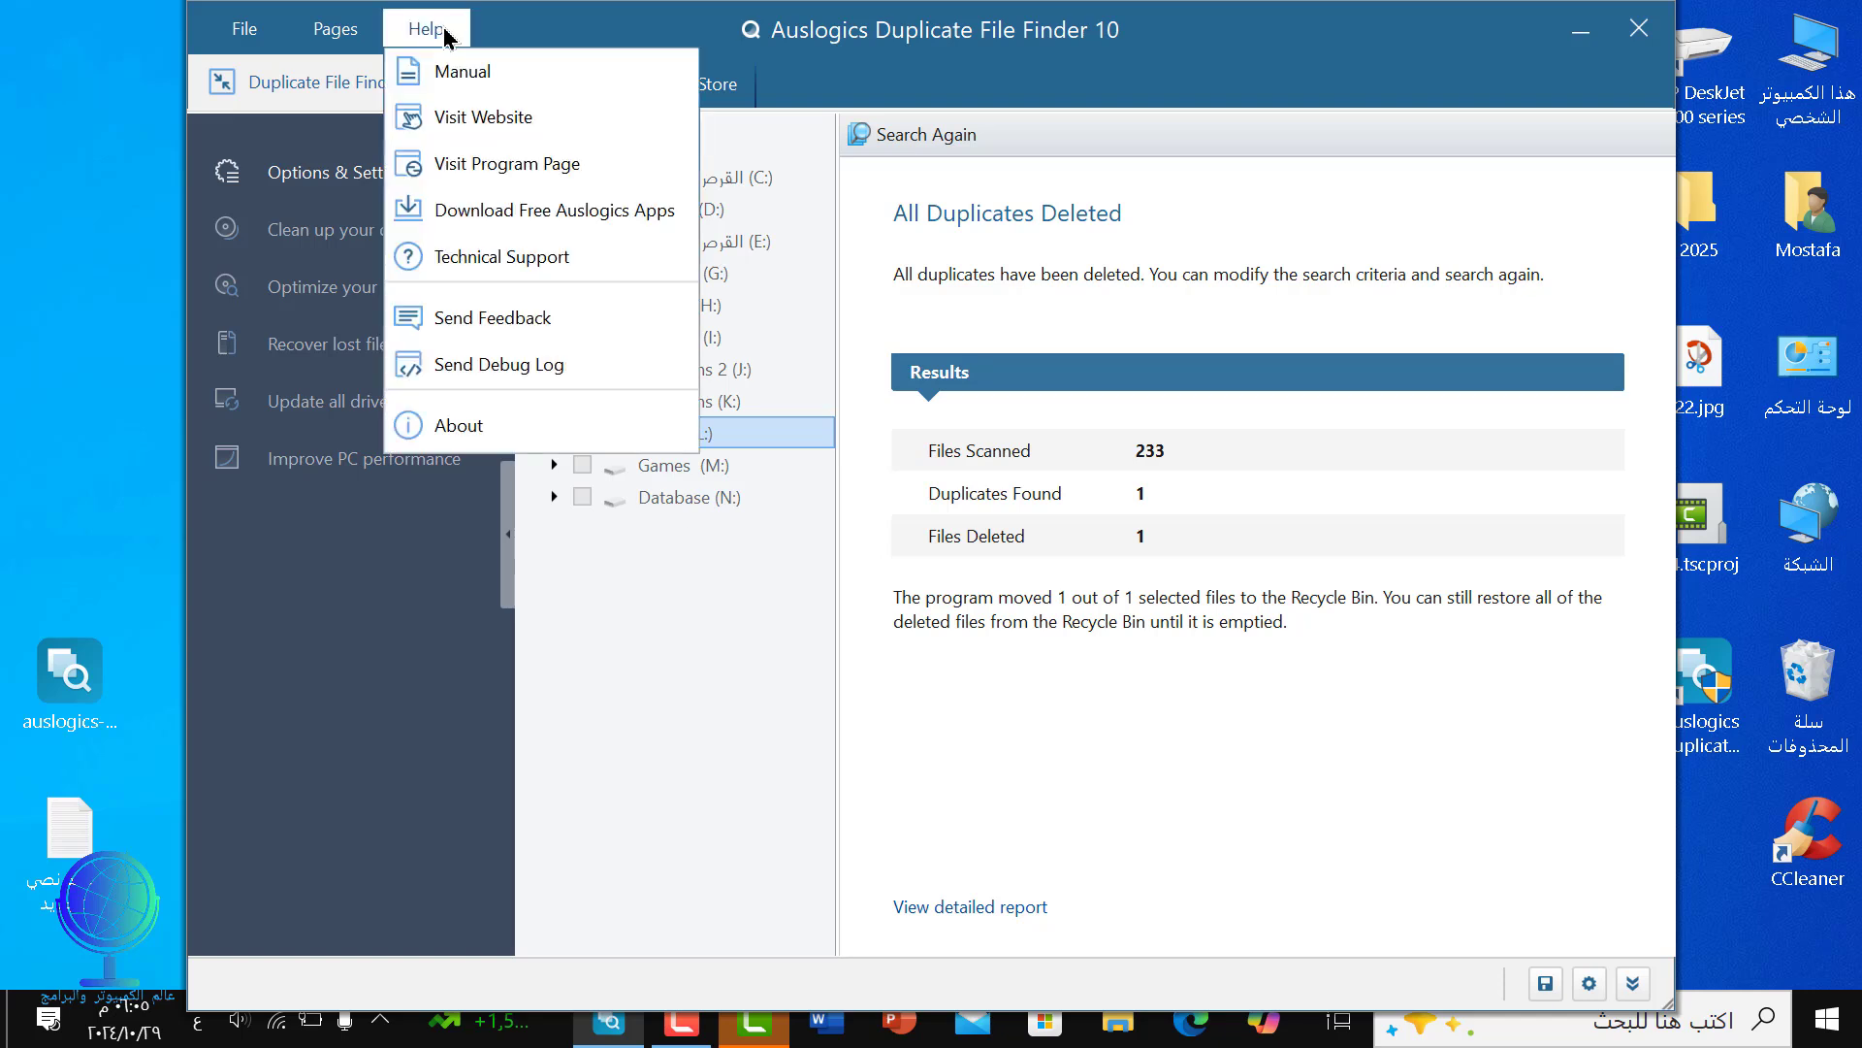
click(456, 425)
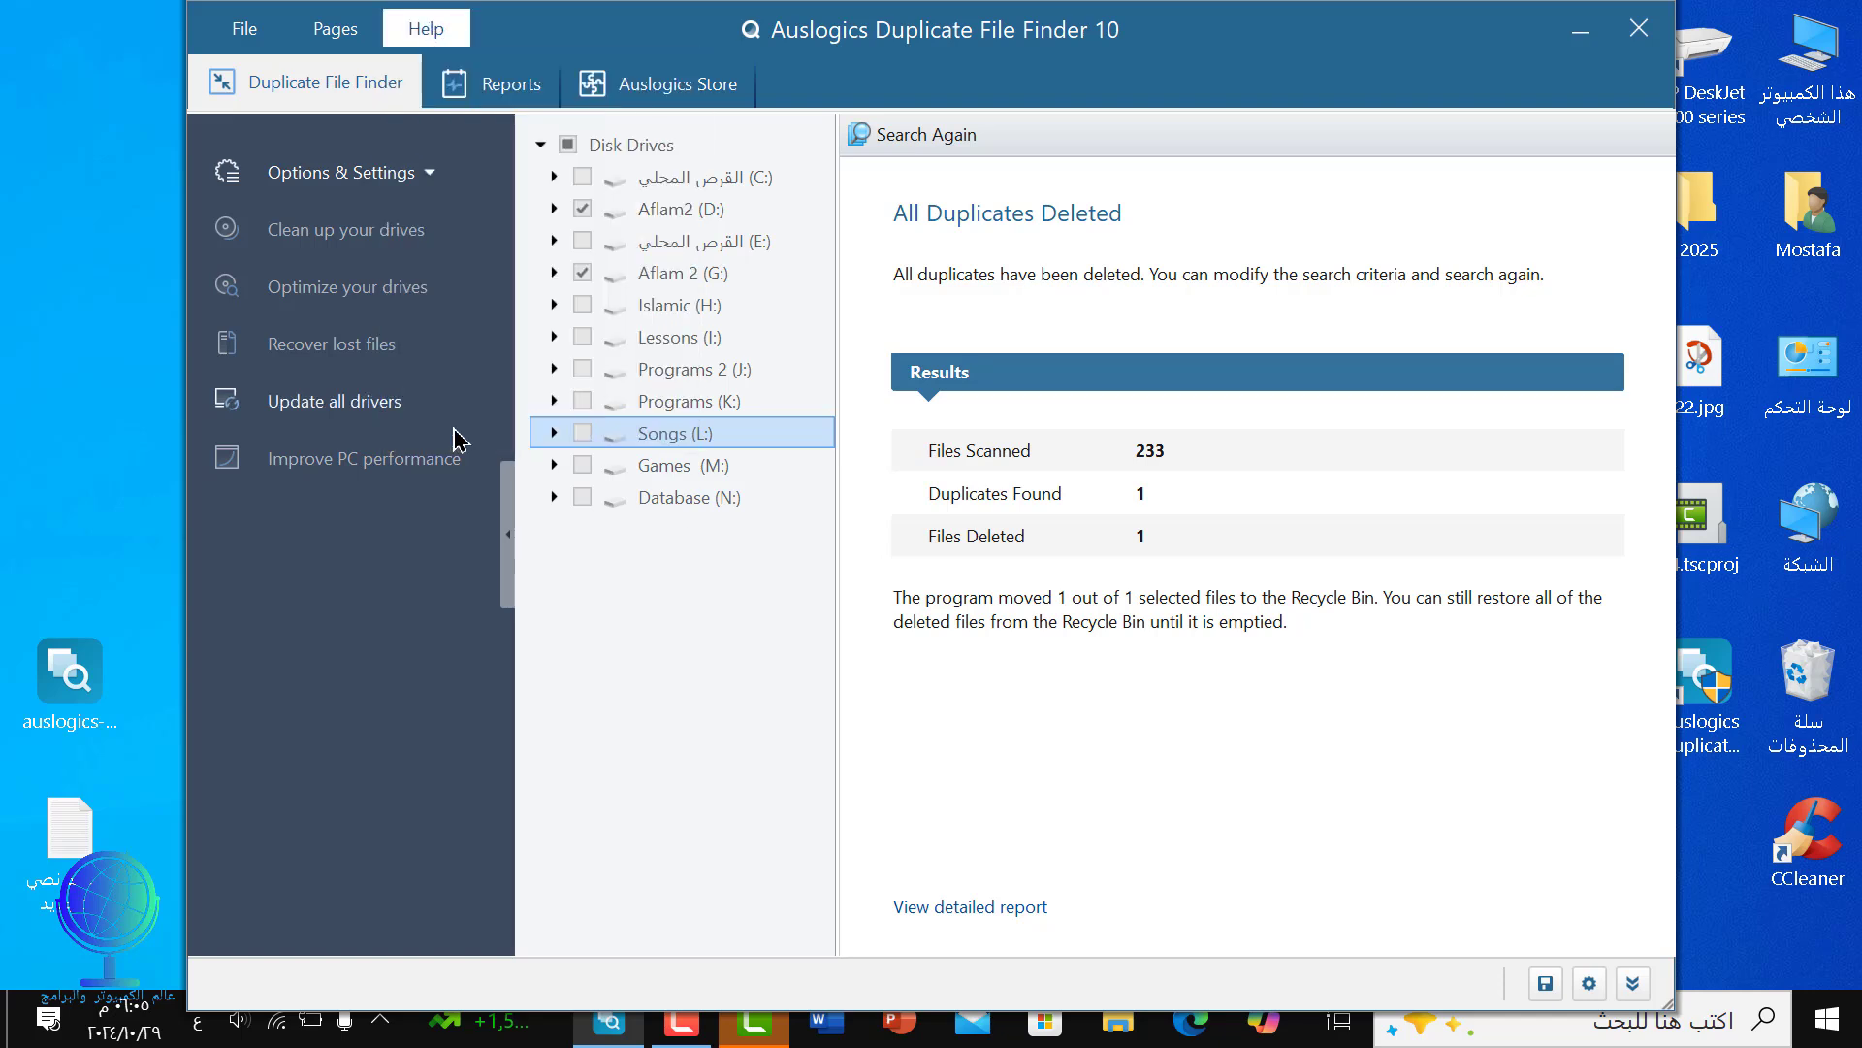